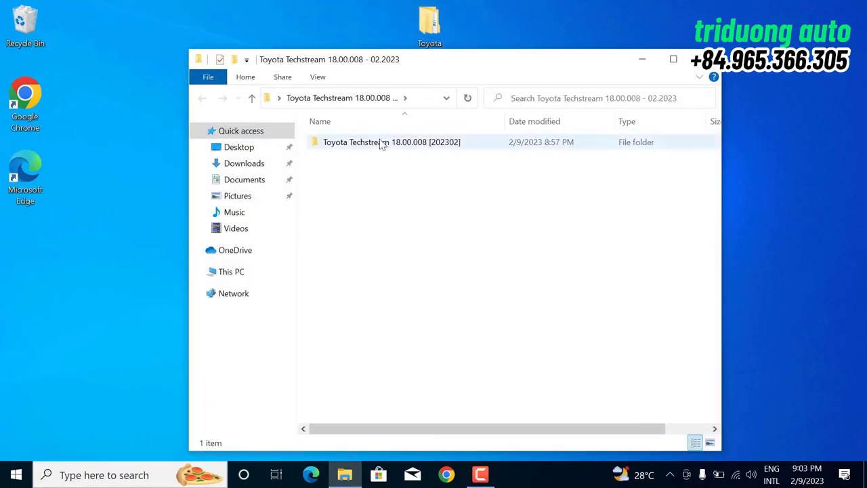
# Run Techstream_Setup_V18.00.008 from the Techstream 18.00.008 folder as administrator, then minimize Explorer
pyautogui.doubleClick(452, 143)
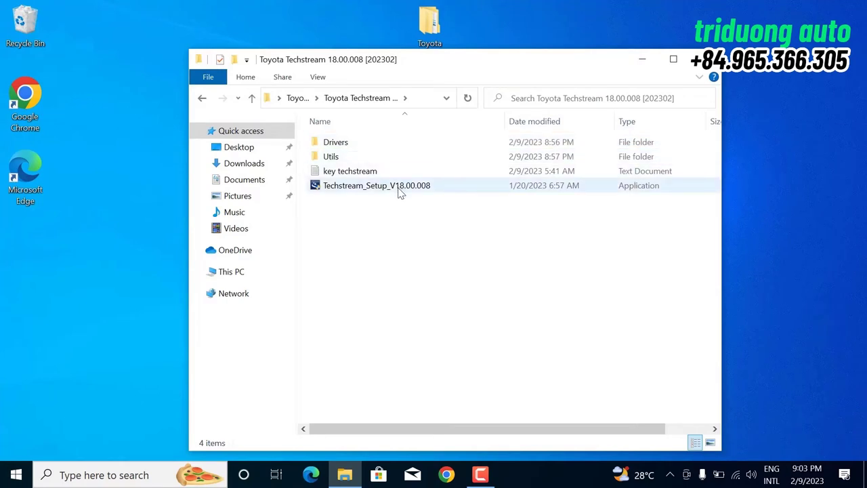
pyautogui.click(399, 191)
pyautogui.rightClick(400, 191)
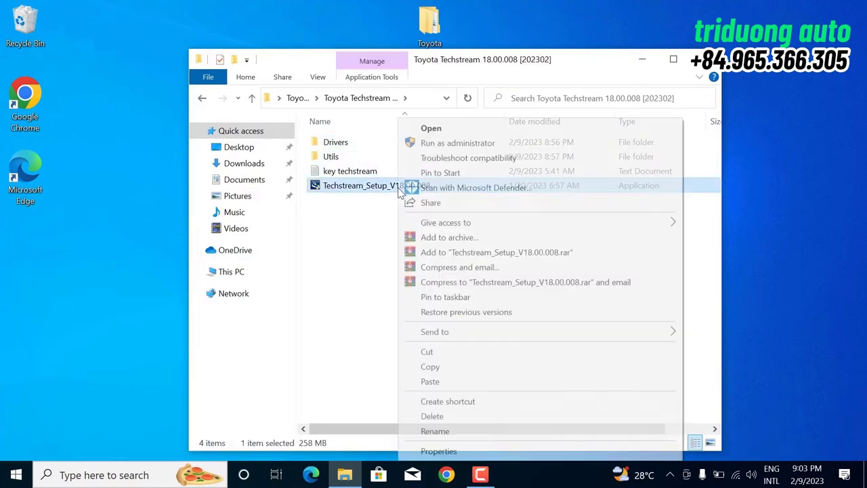
pyautogui.click(474, 143)
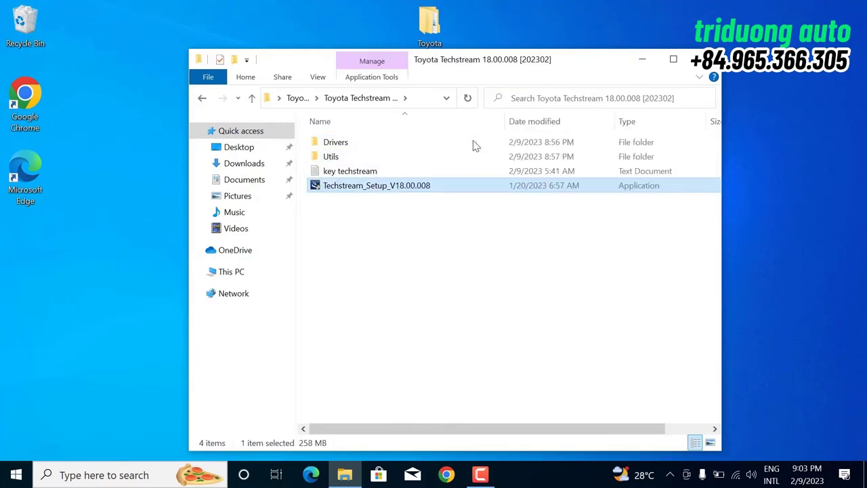
pyautogui.click(644, 61)
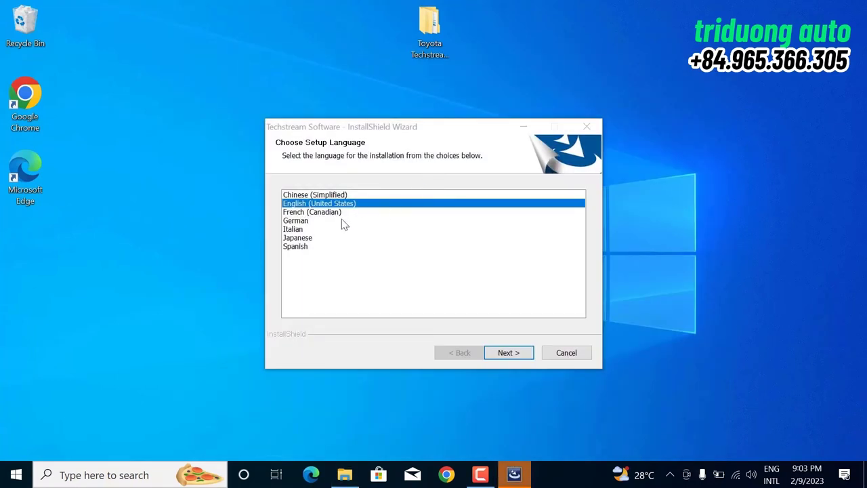
# Keep English (United States) as setup language and accept the Techstream licence agreement
pyautogui.click(525, 357)
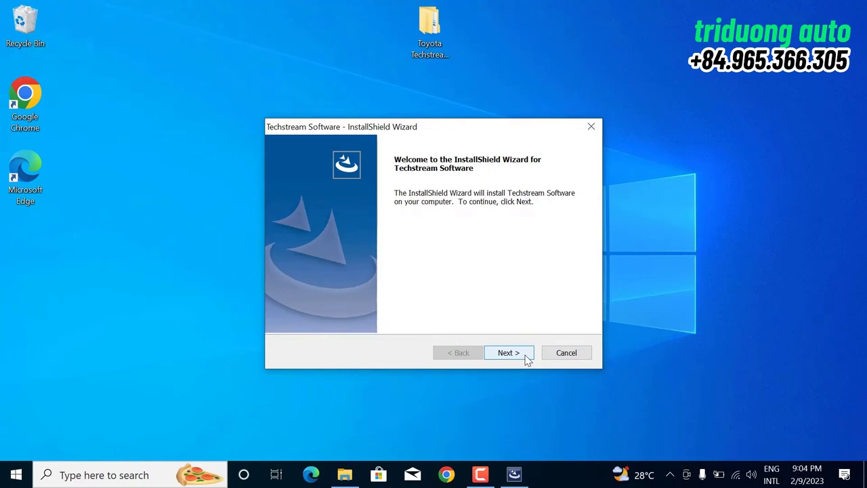
pyautogui.click(527, 358)
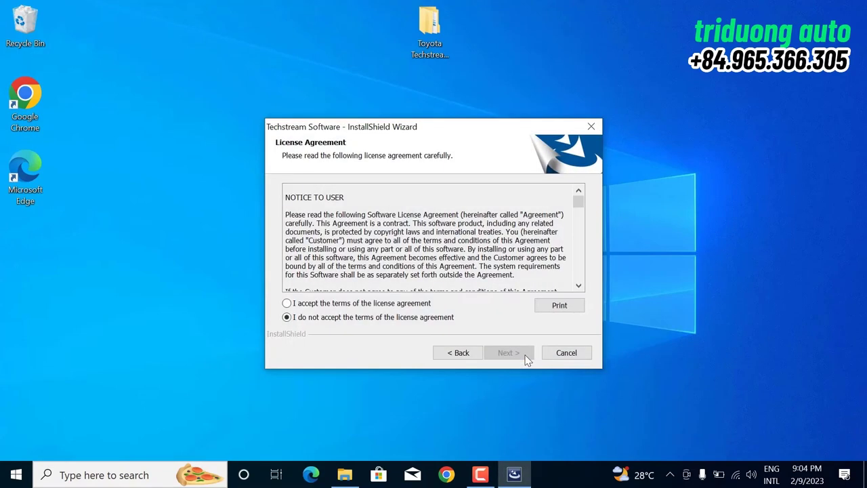
pyautogui.click(305, 303)
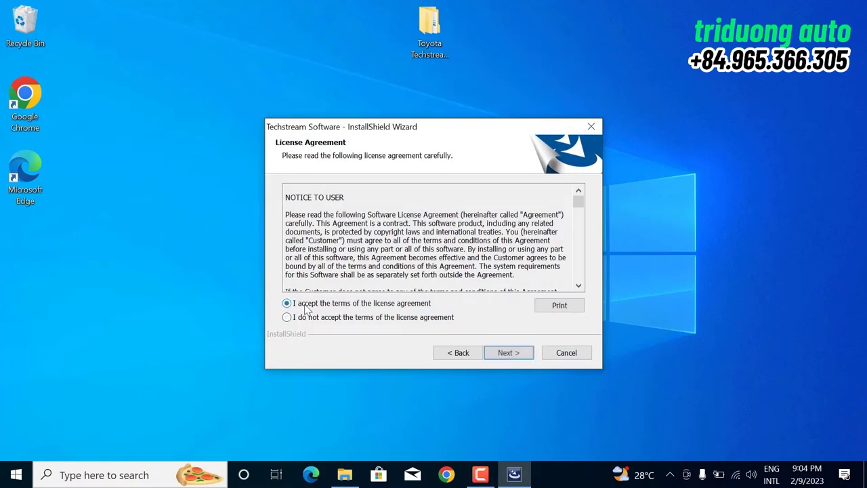
pyautogui.click(505, 354)
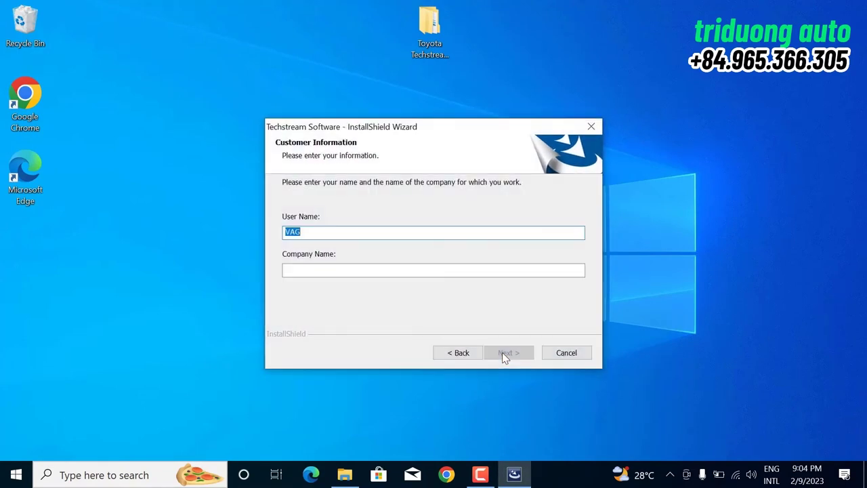
# Enter the user's name and company name, then start installing Techstream Software
pyautogui.press('BackSpace')
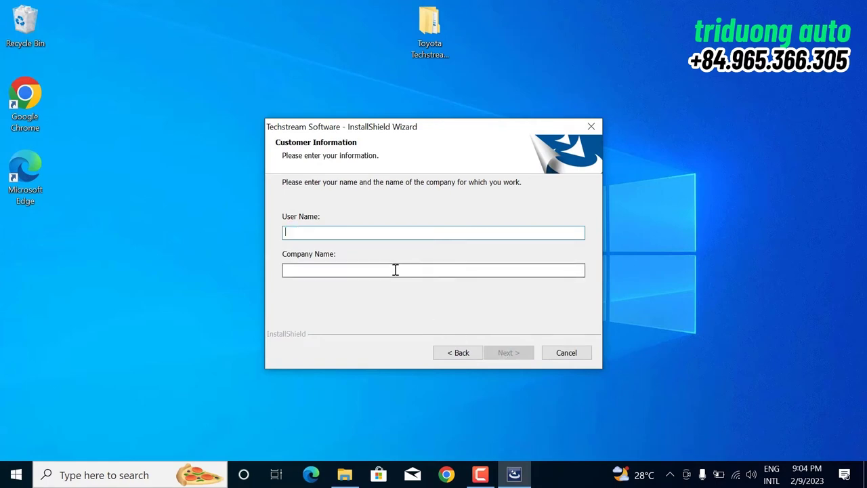
pyautogui.write('Tri duong')
pyautogui.click(365, 269)
pyautogui.write('Tri D')
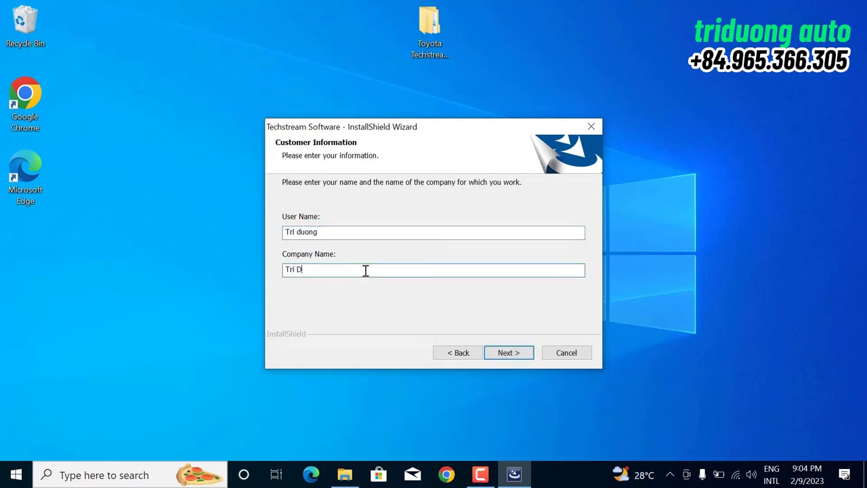
pyautogui.press('BackSpace')
pyautogui.write('duong')
pyautogui.click(507, 353)
pyautogui.click(508, 353)
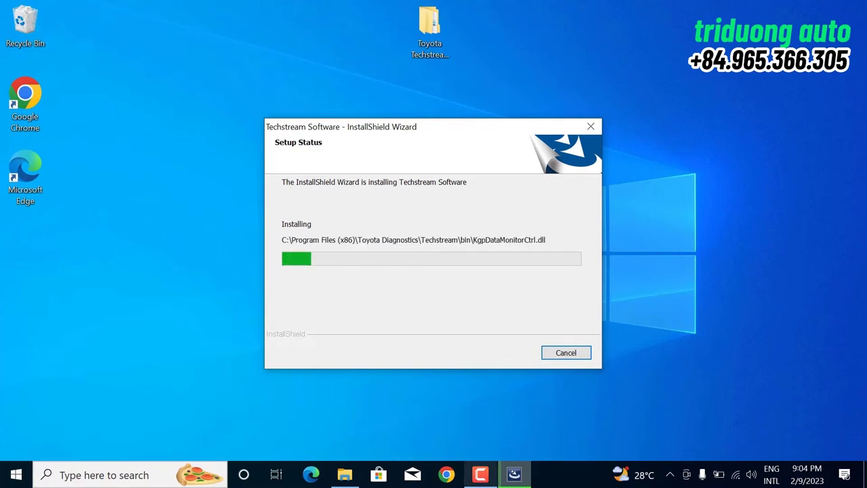
# Wait while the installer copies Techstream files into the bin folder
pyautogui.moveTo(482, 478)
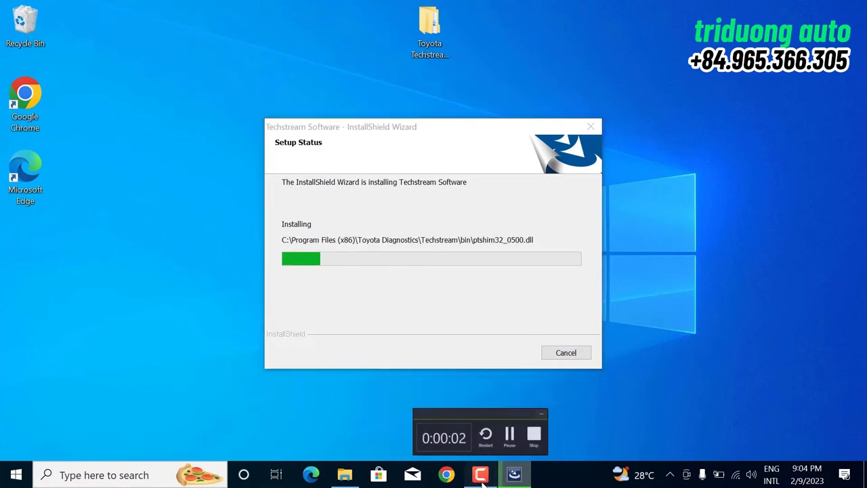
pyautogui.click(482, 478)
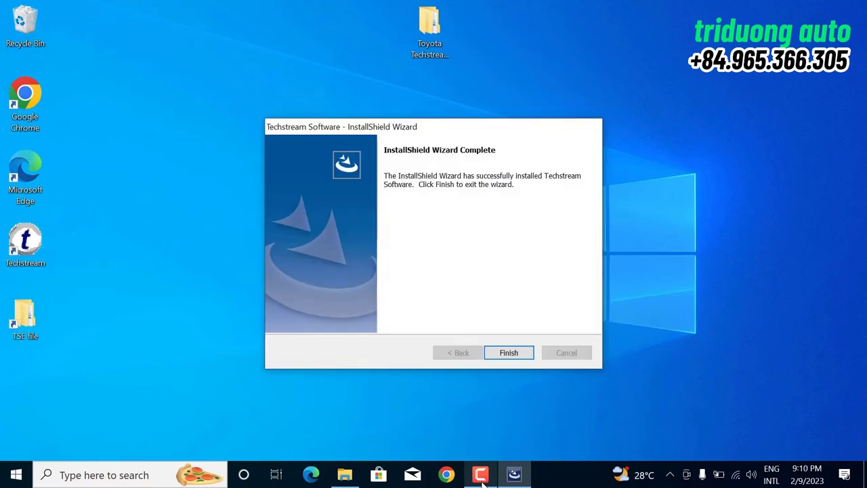
# Finish the installer, launch Techstream, and choose area Other with English as default language
pyautogui.click(517, 360)
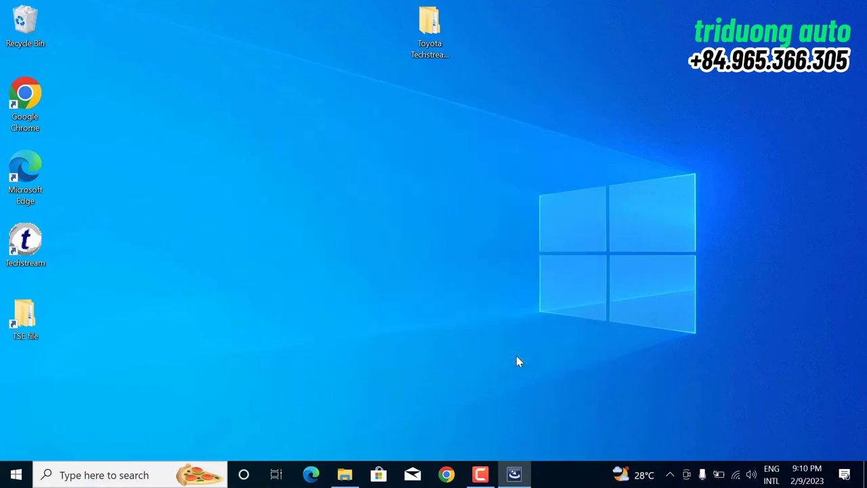
pyautogui.doubleClick(28, 249)
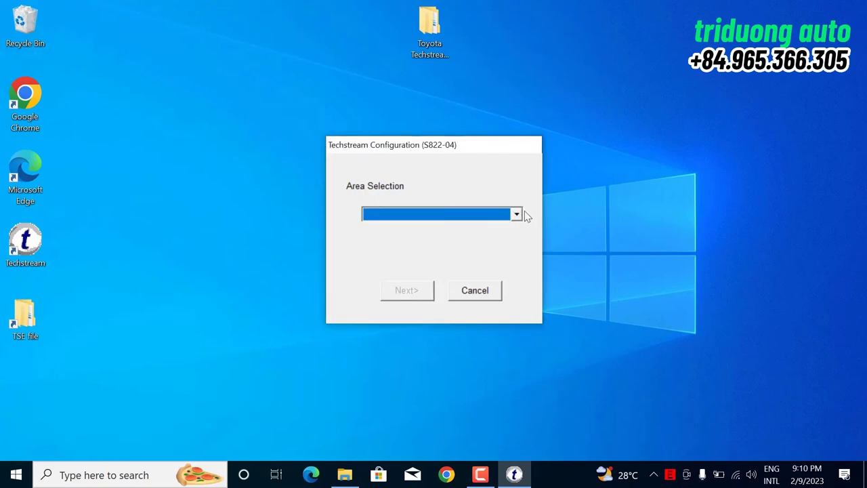
pyautogui.click(517, 215)
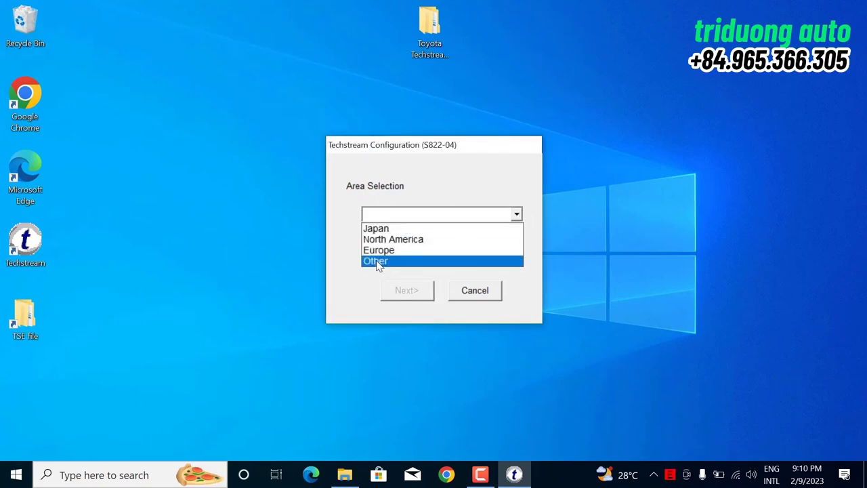
pyautogui.click(378, 263)
pyautogui.click(412, 293)
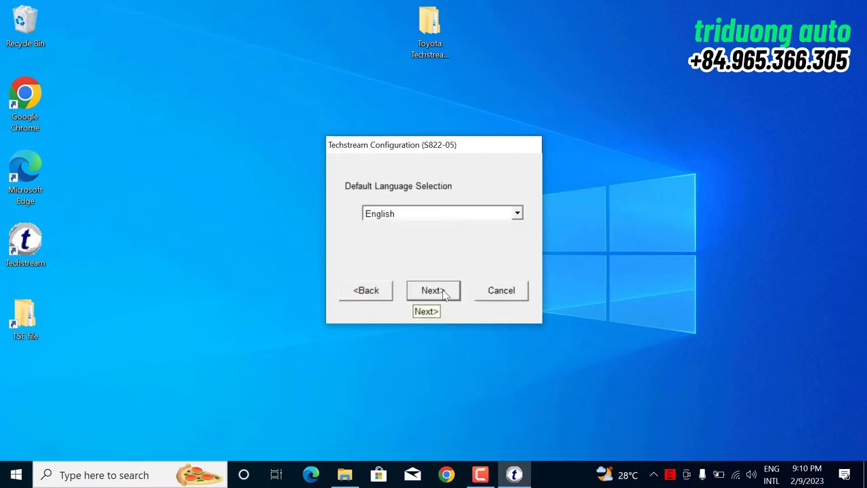
pyautogui.click(444, 292)
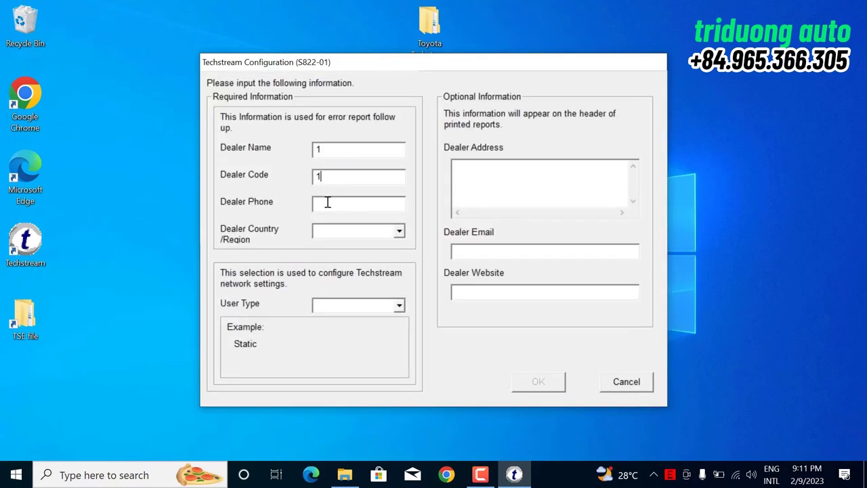
# Set dealer country to Afghanistan, enter dealer phone 1, and confirm the dealer configuration
pyautogui.click(327, 206)
pyautogui.click(341, 234)
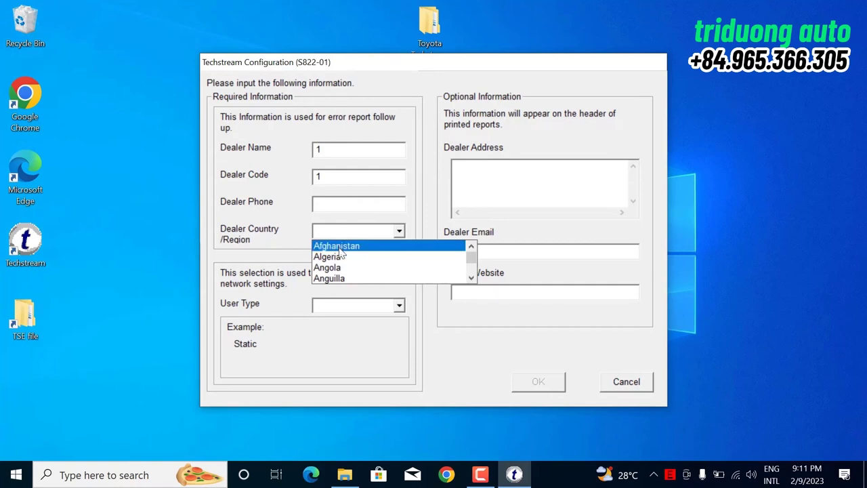
pyautogui.click(355, 246)
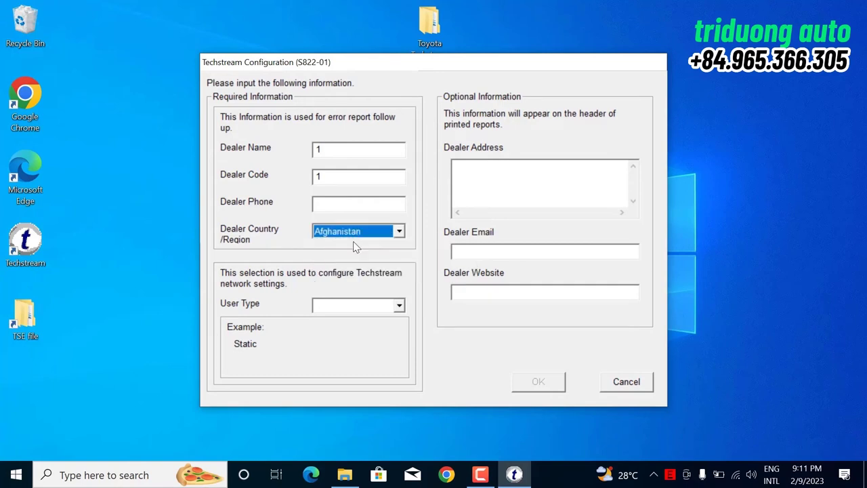
pyautogui.click(344, 200)
pyautogui.write('1')
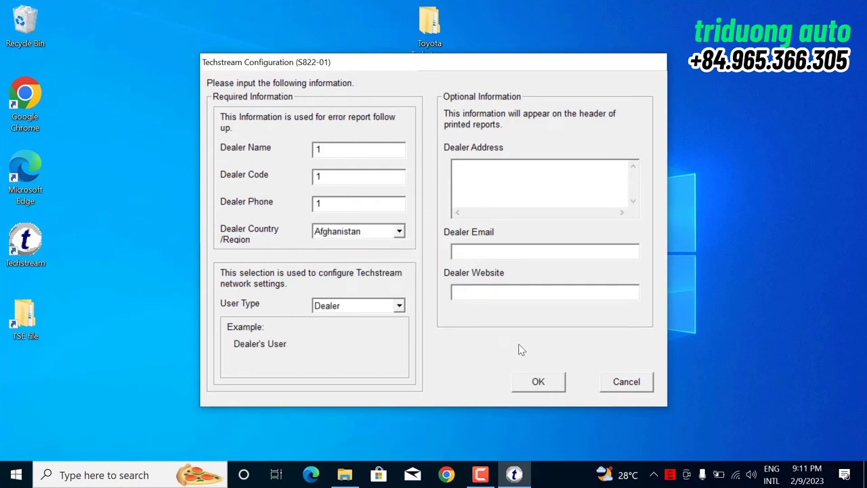
pyautogui.click(536, 383)
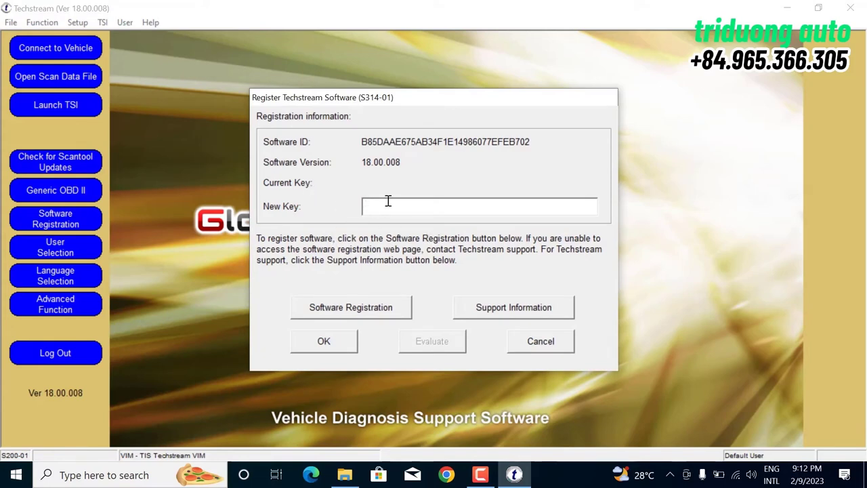
# Select the Software ID in the Register Techstream Software dialog and restore the setup folder
pyautogui.moveTo(360, 141); pyautogui.dragTo(533, 140)
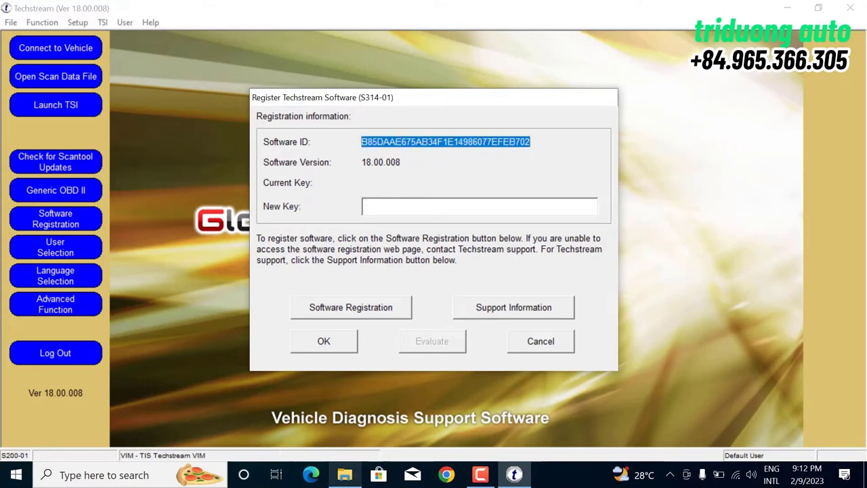
pyautogui.click(345, 474)
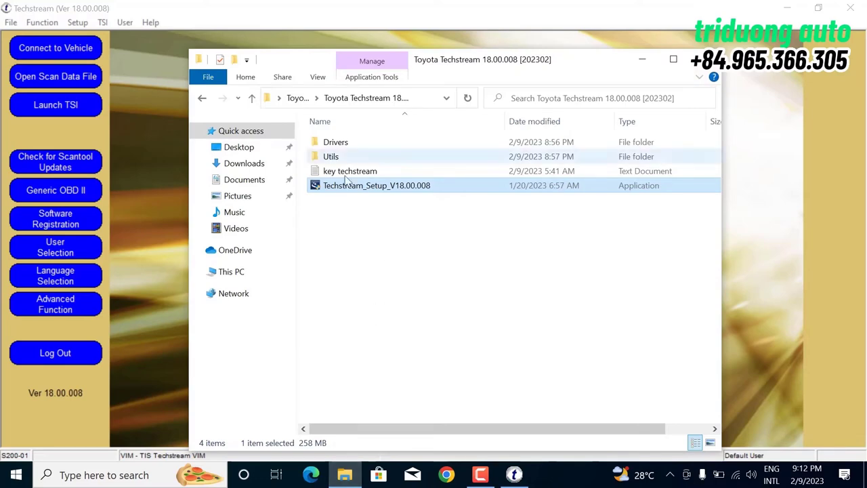
# Open 'key techstream' in Notepad, select the OT key, then minimize Notepad and Explorer
pyautogui.click(371, 174)
pyautogui.doubleClick(372, 174)
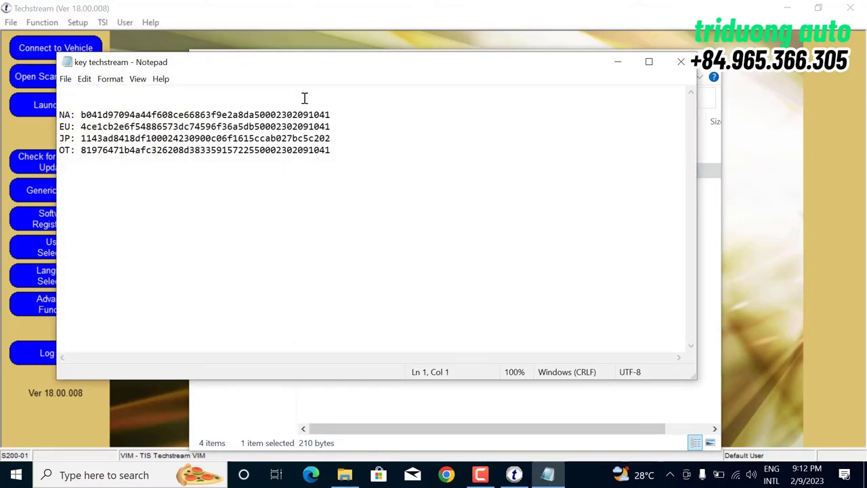
pyautogui.click(80, 151)
pyautogui.moveTo(82, 151); pyautogui.dragTo(335, 154)
pyautogui.hotkey('ctrl', 'c')
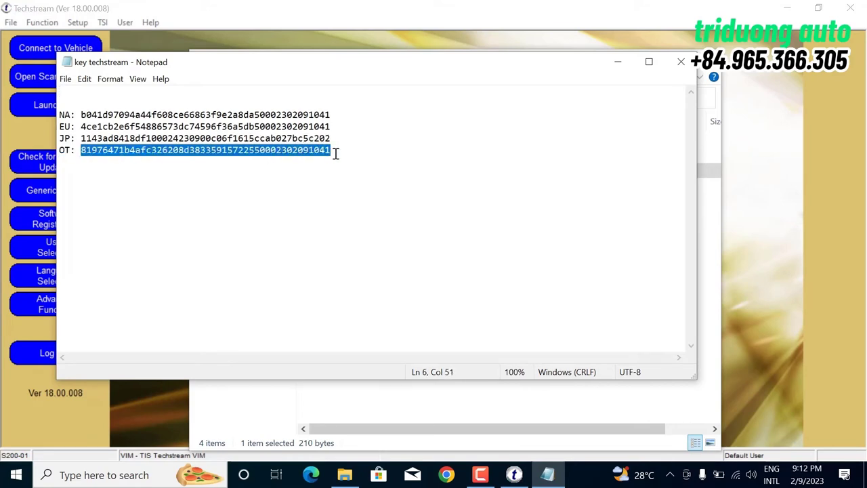
pyautogui.click(618, 62)
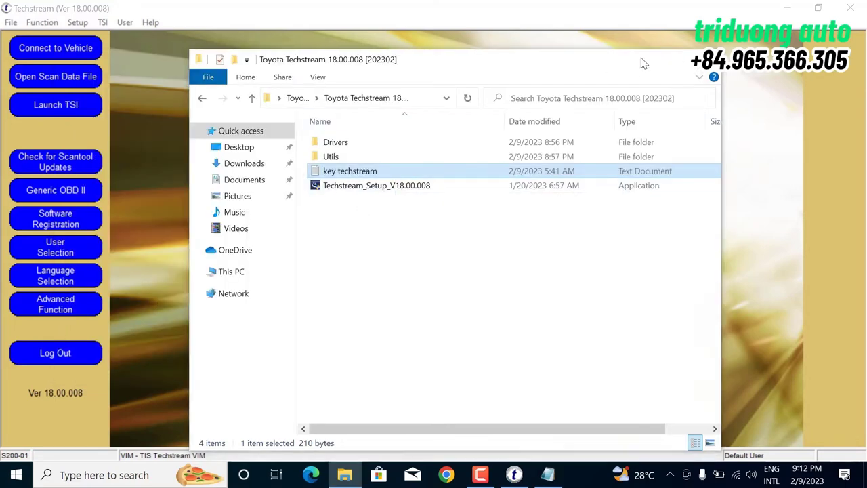
pyautogui.click(642, 59)
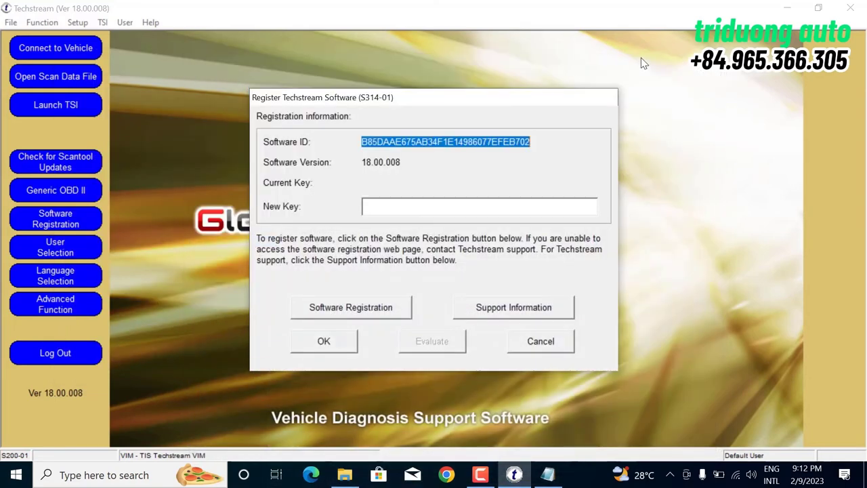
# Paste the generated key into New Key and confirm the registration
pyautogui.click(428, 202)
pyautogui.hotkey('ctrl', 'v')
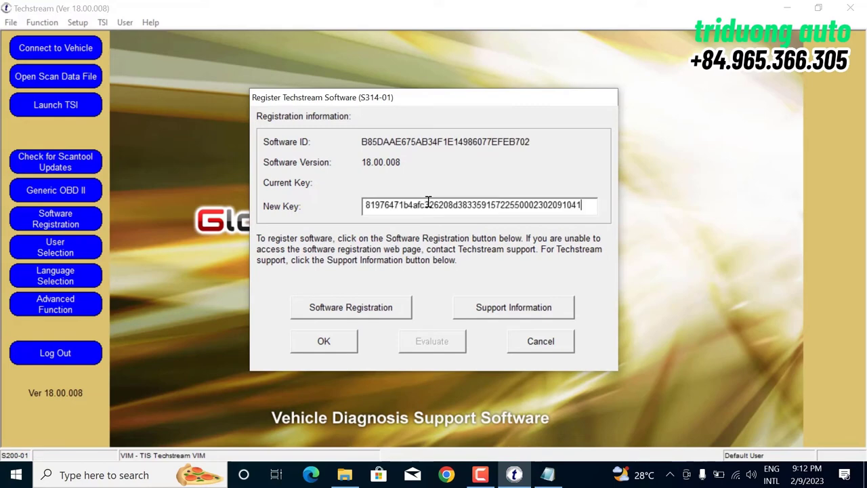
pyautogui.click(324, 342)
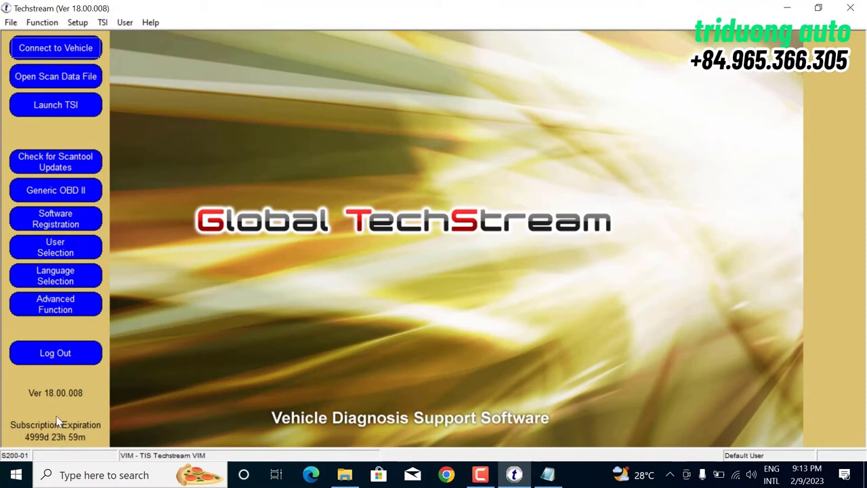
# Reconfigure Techstream to area Europe, English language, repairer country Albania as Authorized Repairer
pyautogui.click(79, 23)
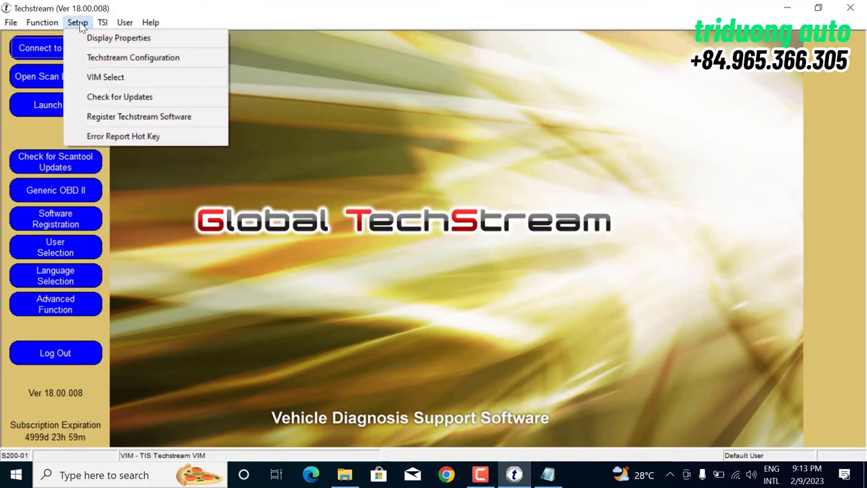
pyautogui.click(119, 58)
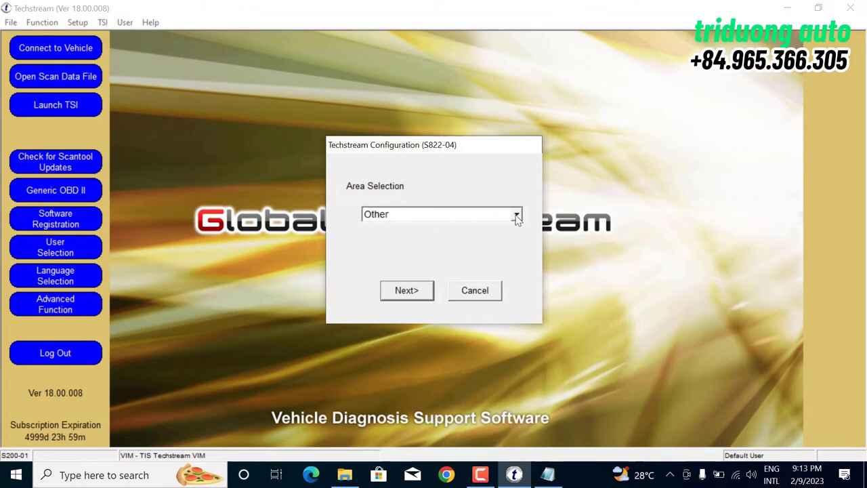
pyautogui.click(517, 216)
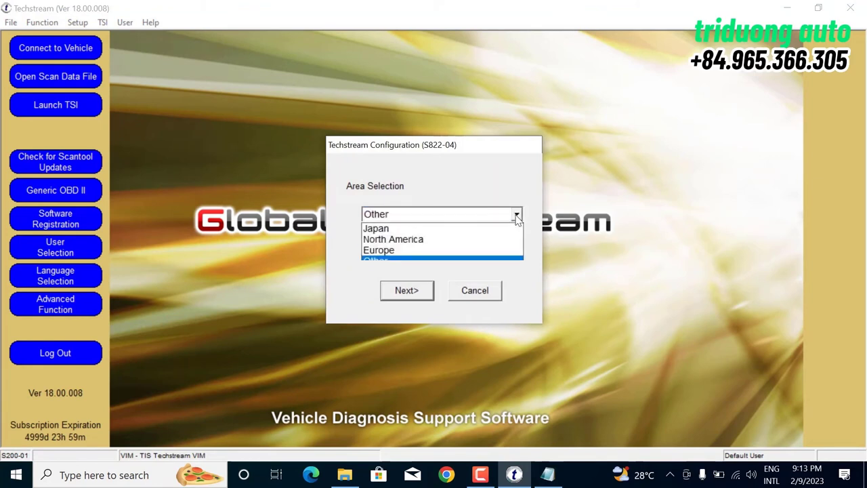
pyautogui.click(412, 252)
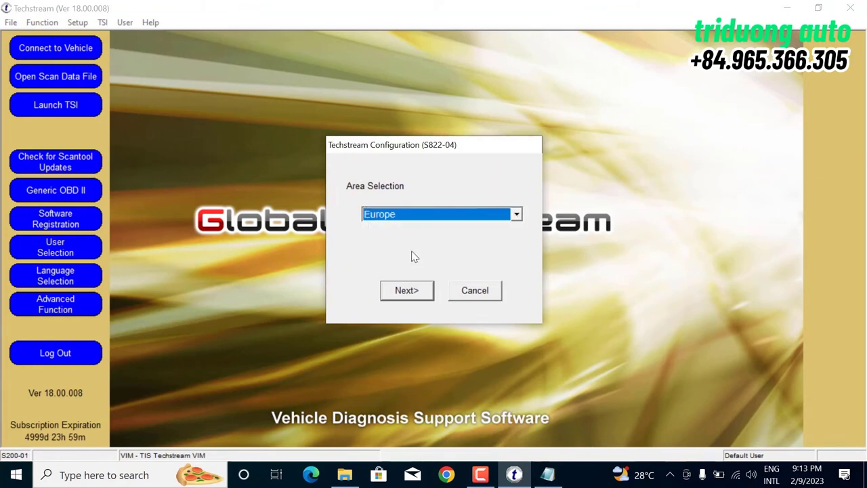
pyautogui.click(406, 290)
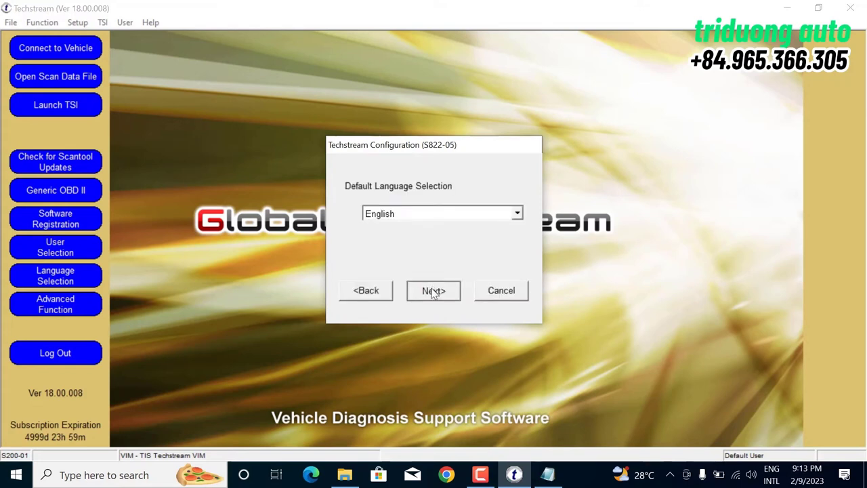
pyautogui.click(432, 291)
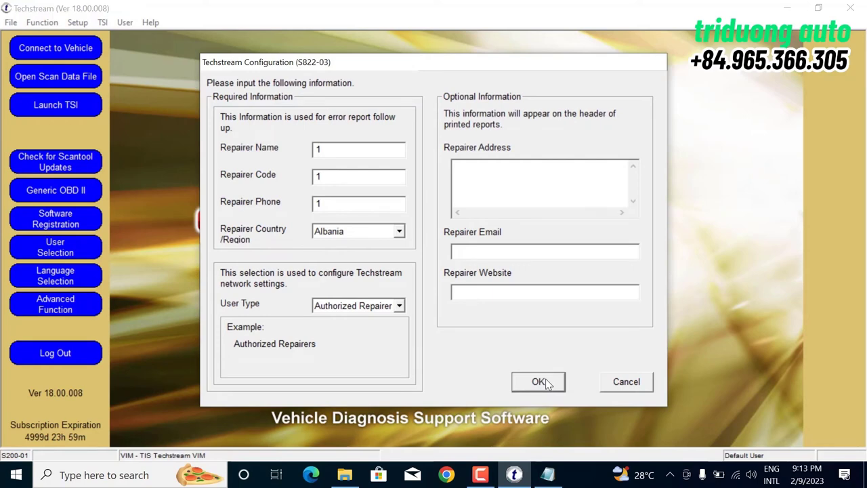
pyautogui.click(547, 382)
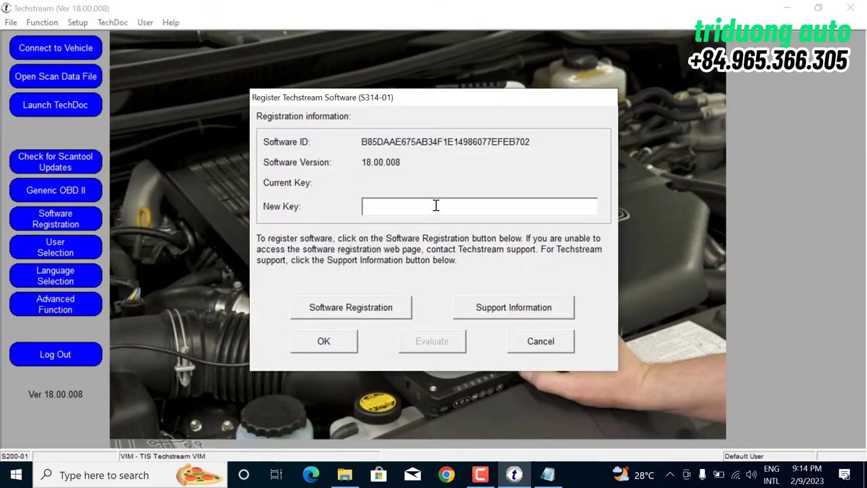
# Paste the fresh key into New Key and confirm the registration
pyautogui.hotkey('ctrl', 'v')
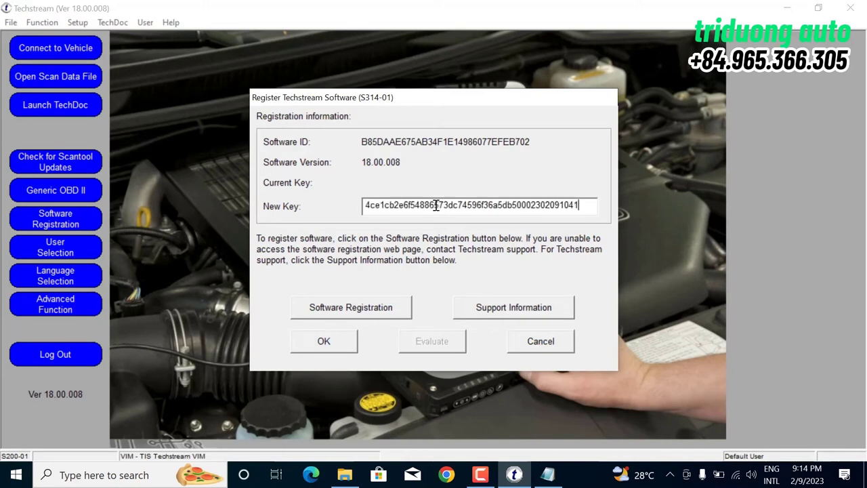
pyautogui.click(329, 340)
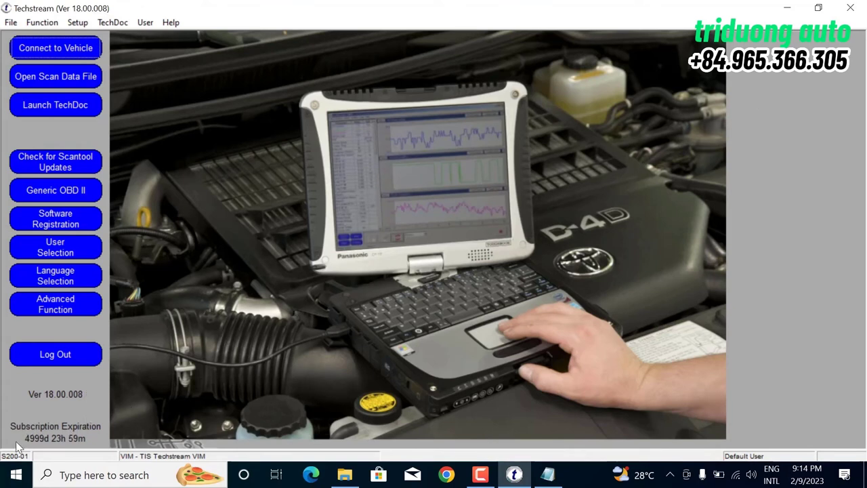
# Close Techstream and search Chrome for 'driver mongoose jlr'
pyautogui.click(858, 6)
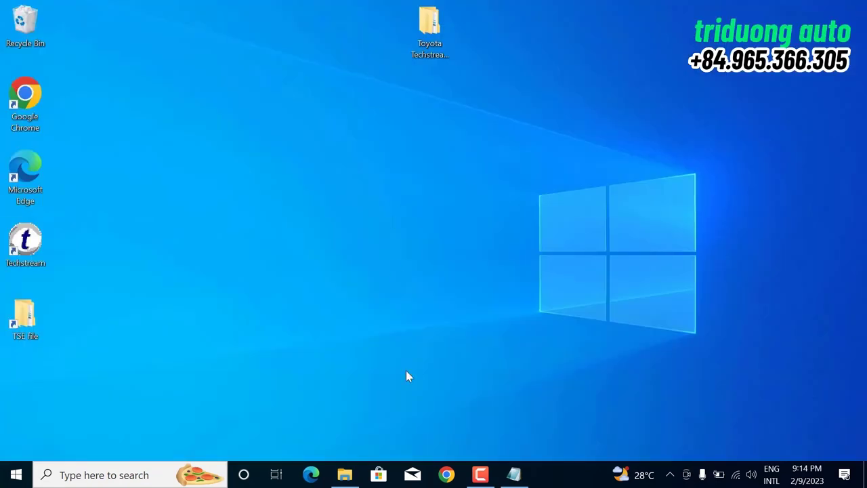
pyautogui.click(446, 474)
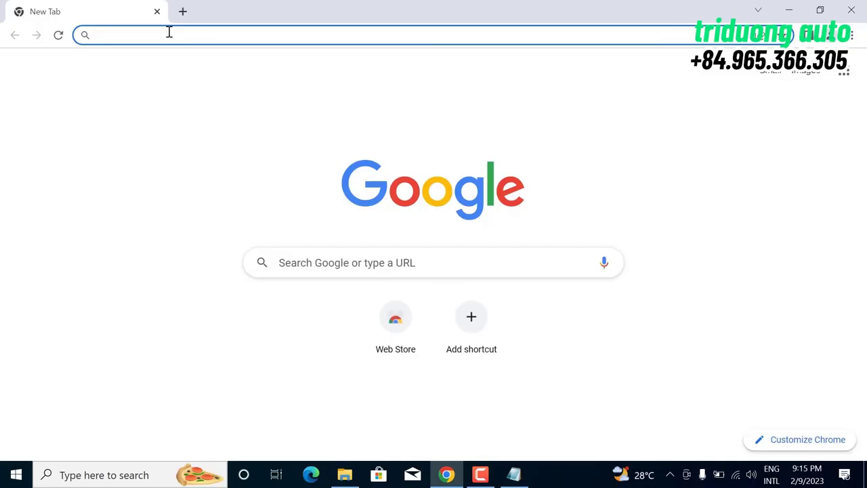
pyautogui.write('drive')
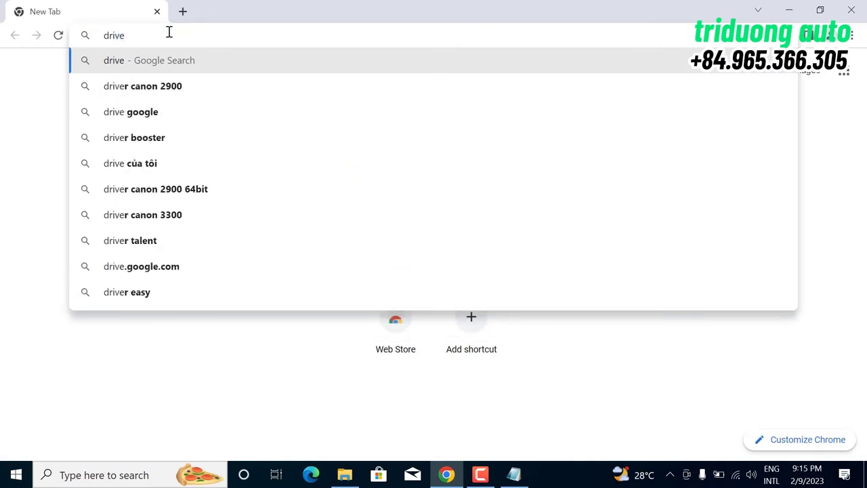
pyautogui.write('r moon')
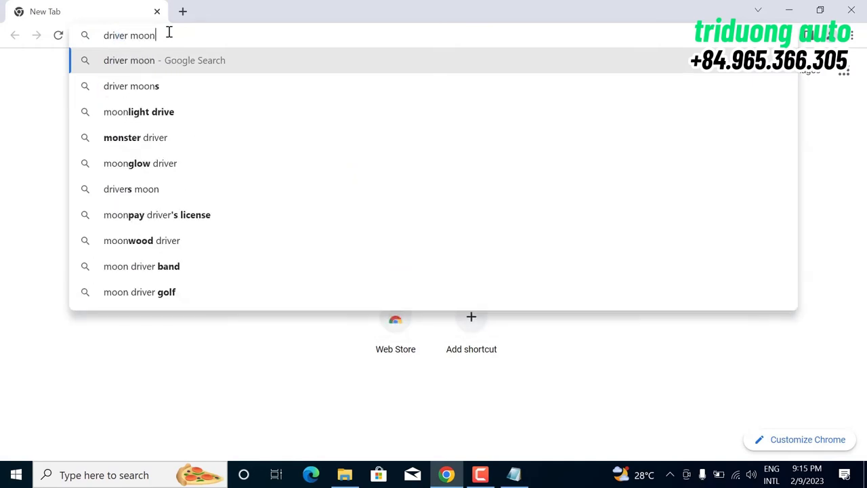
pyautogui.write('g')
pyautogui.press('BackSpace')
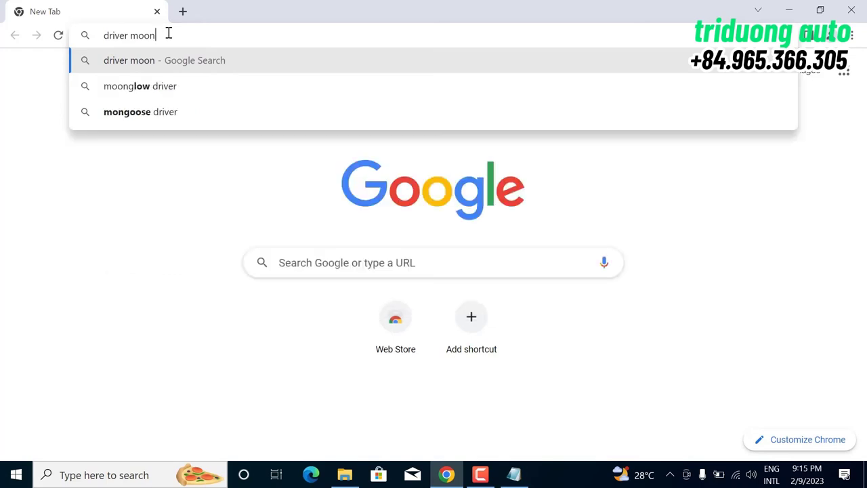
pyautogui.press('BackSpace')
pyautogui.press('BackSpace')
pyautogui.write('ng')
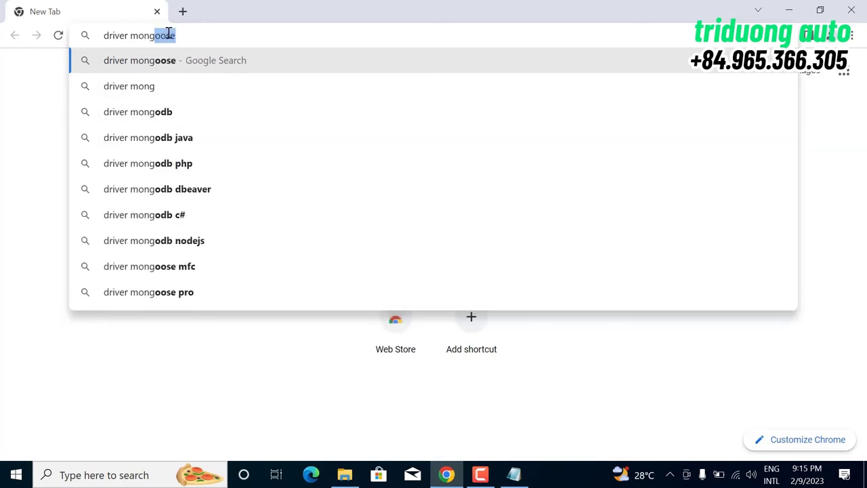
pyautogui.write('oose ')
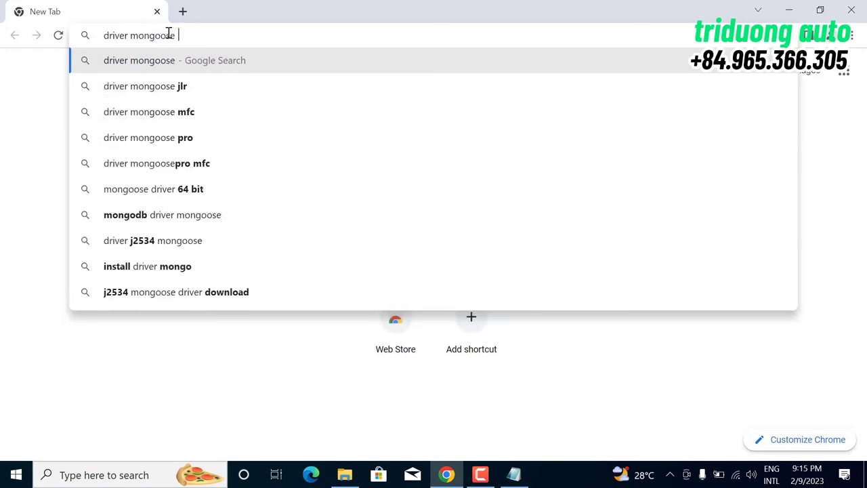
pyautogui.write('jlr')
pyautogui.press('Return')
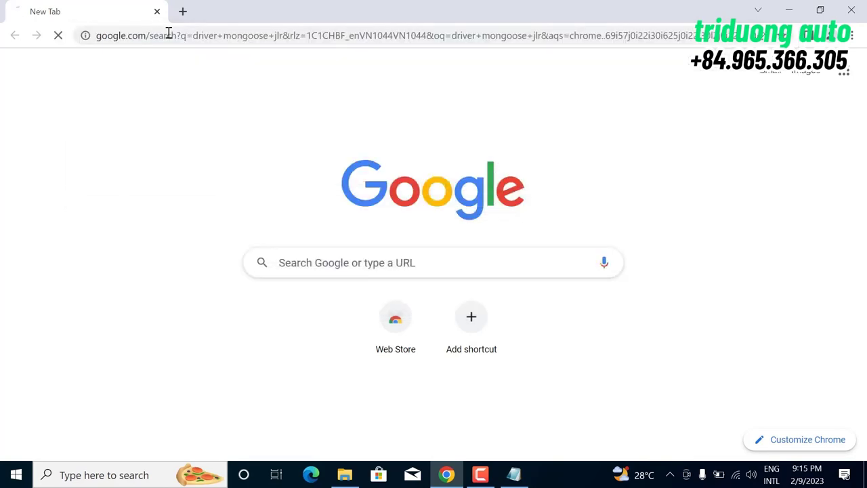
pyautogui.scroll(-4, 192, 268)
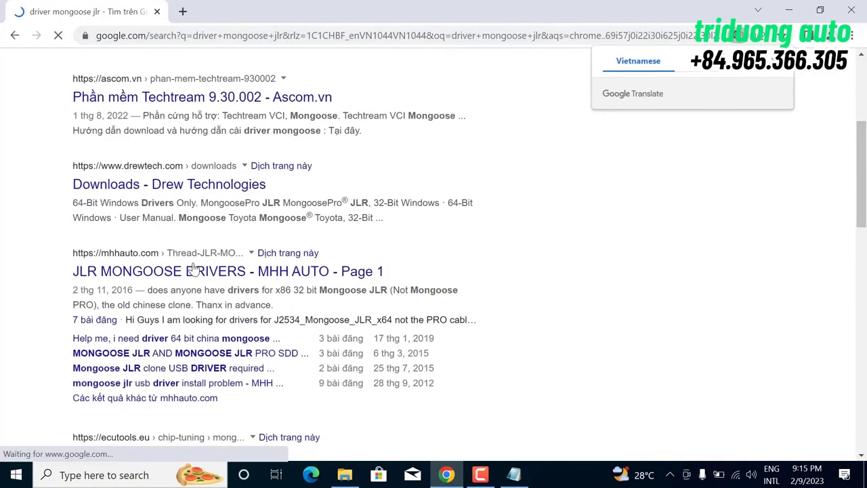
# On the Drew Technologies Downloads page, download the MongoosePro JLR 64-Bit Windows driver
pyautogui.click(210, 190)
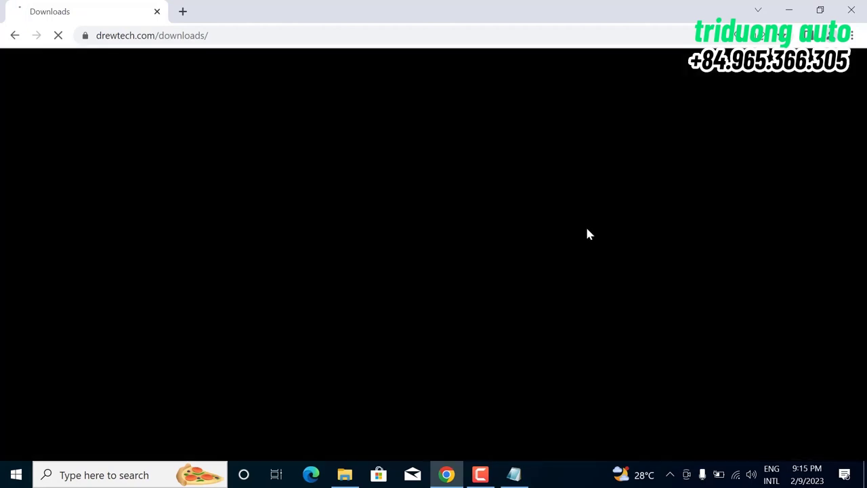
pyautogui.scroll(-2, 586, 228)
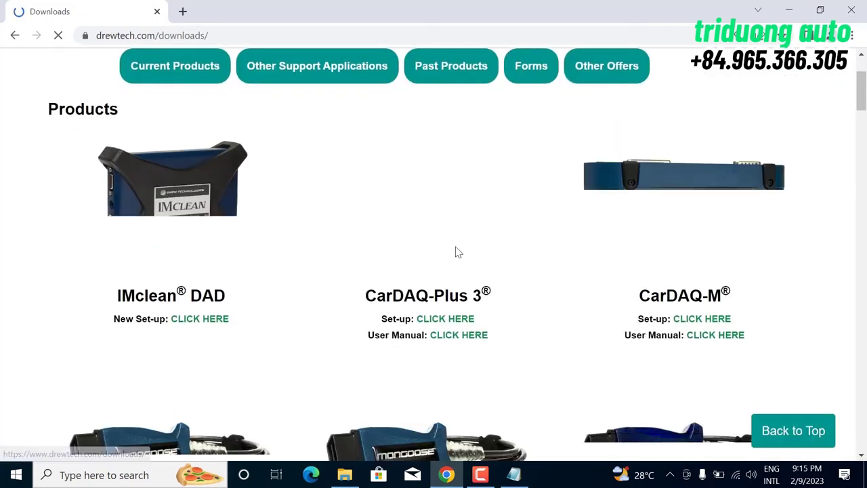
pyautogui.scroll(-5, 456, 251)
pyautogui.scroll(-7, 456, 251)
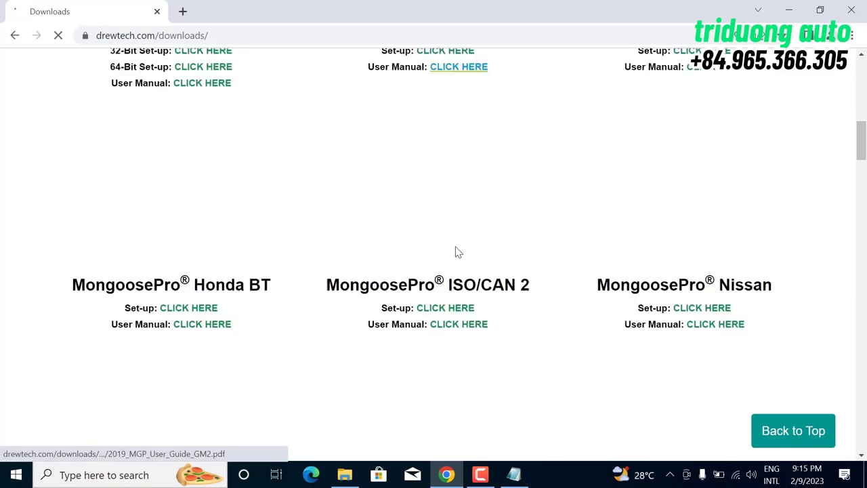
pyautogui.scroll(-10, 456, 251)
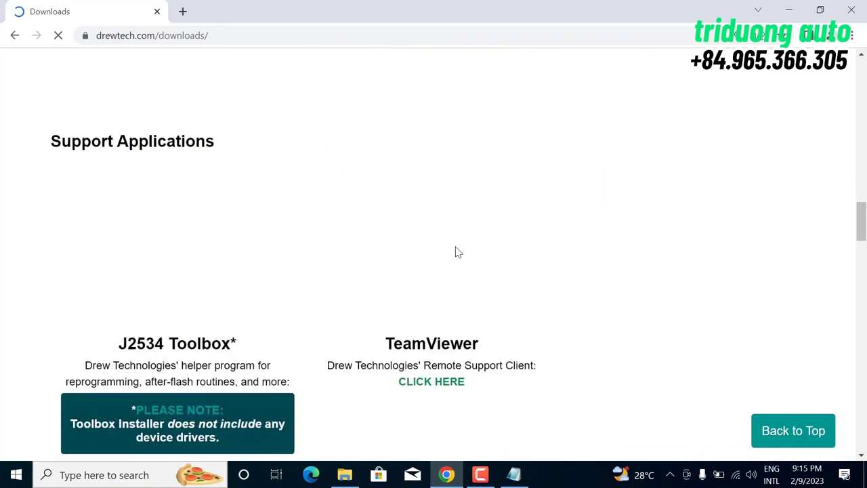
pyautogui.scroll(-7, 456, 251)
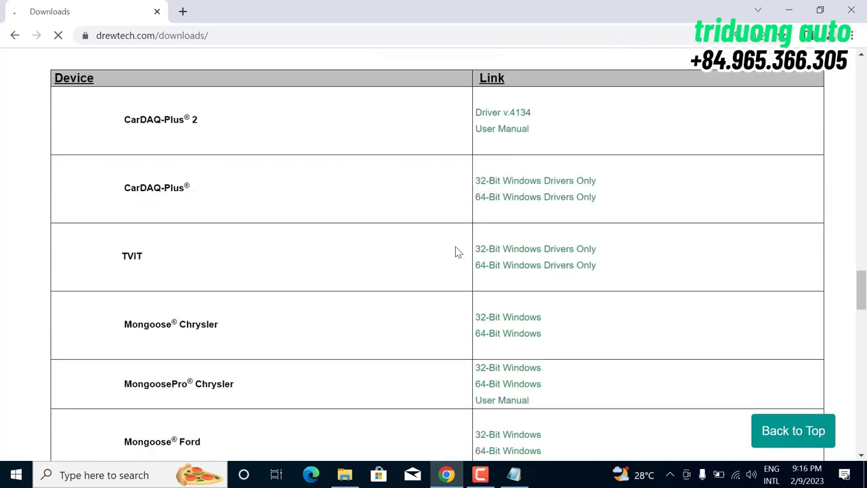
pyautogui.scroll(-3, 456, 251)
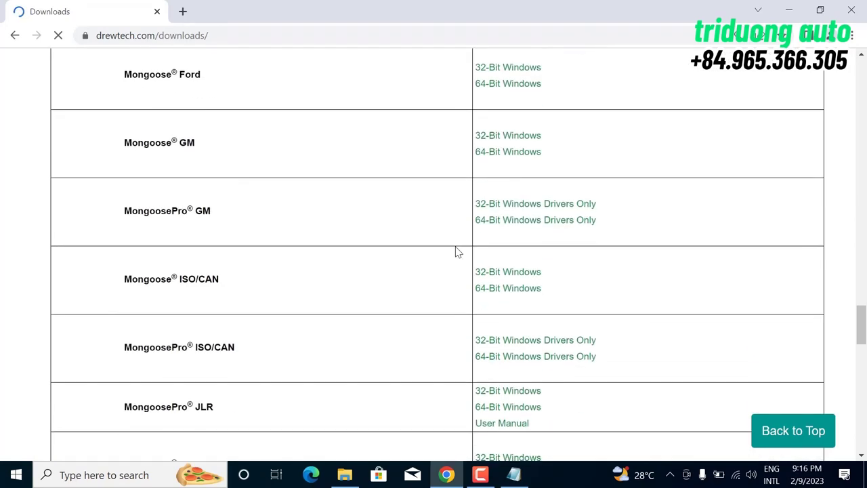
pyautogui.scroll(-2, 337, 367)
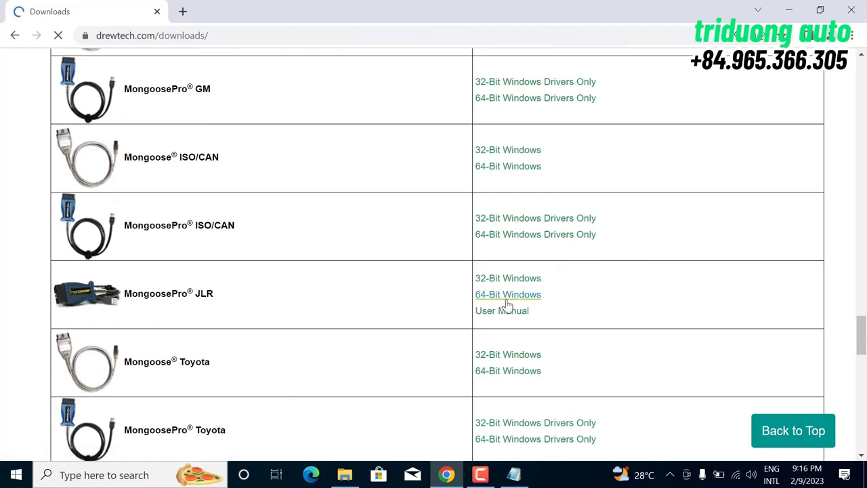
pyautogui.click(511, 305)
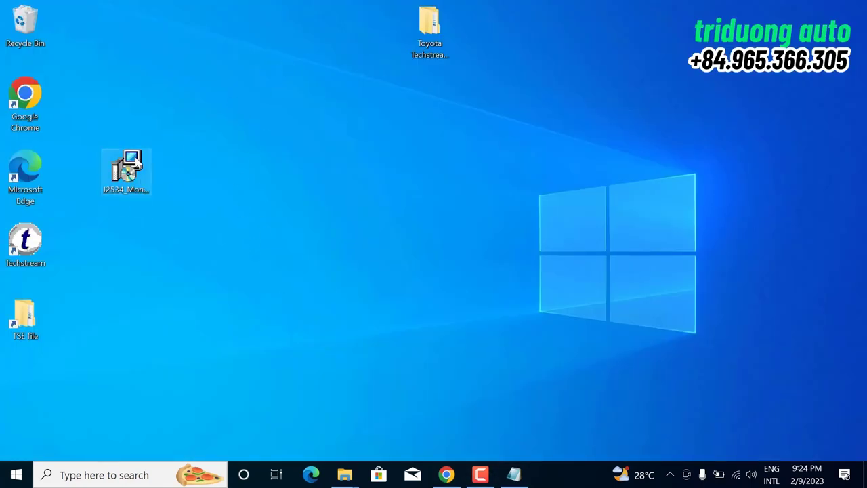
# Run the J2534 MongoosePro JLR installer, accept the EULA and keep the default Drew Technologies folder
pyautogui.rightClick(137, 161)
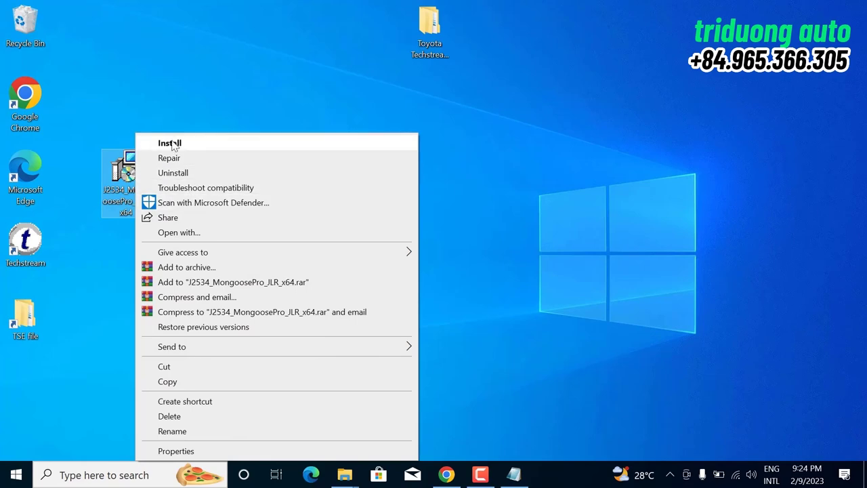
pyautogui.click(170, 142)
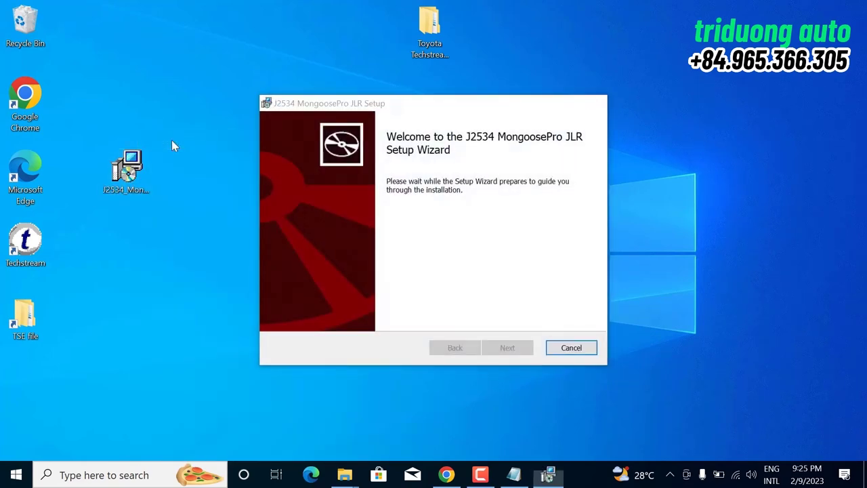
pyautogui.click(523, 347)
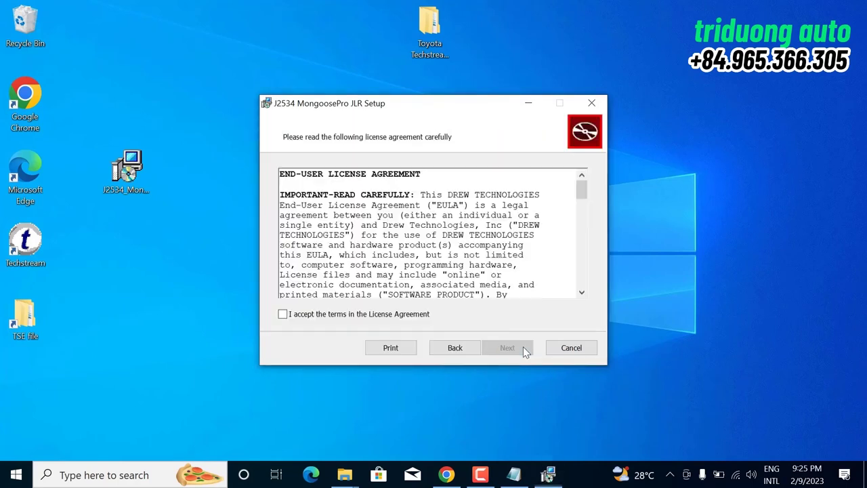
pyautogui.click(338, 315)
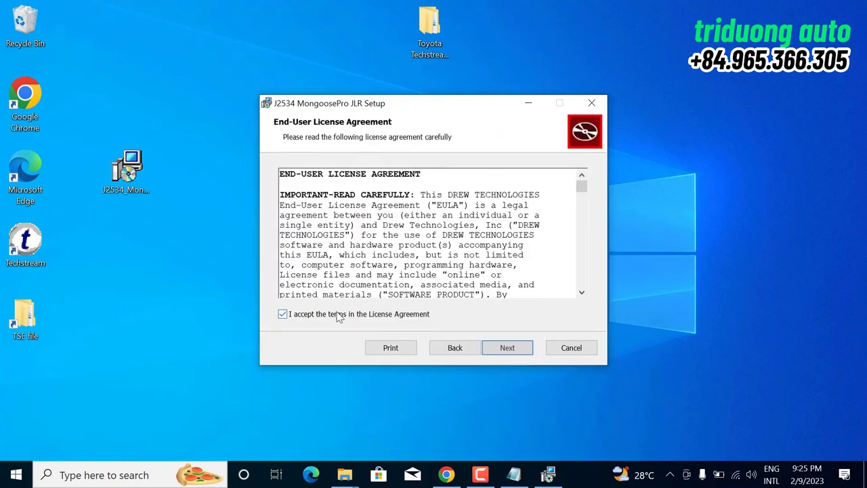
pyautogui.click(507, 347)
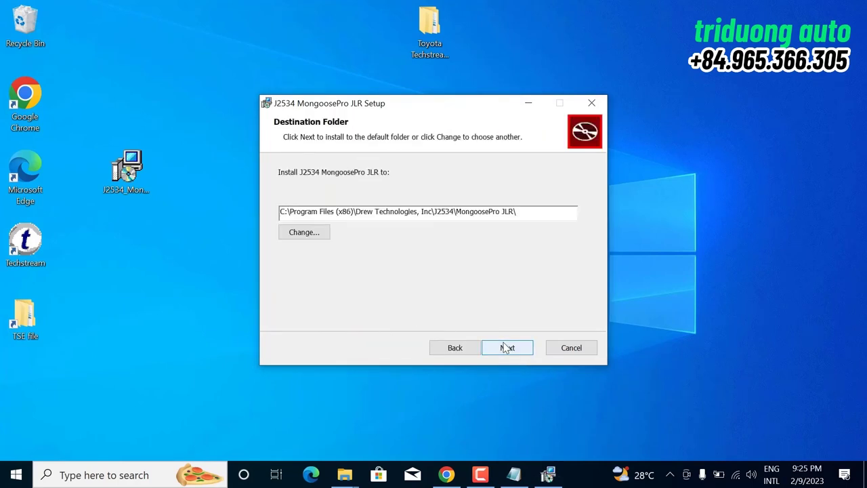
pyautogui.click(507, 348)
# Install the driver, allow the Drew Technologies device software, and finish the setup wizard
pyautogui.click(504, 347)
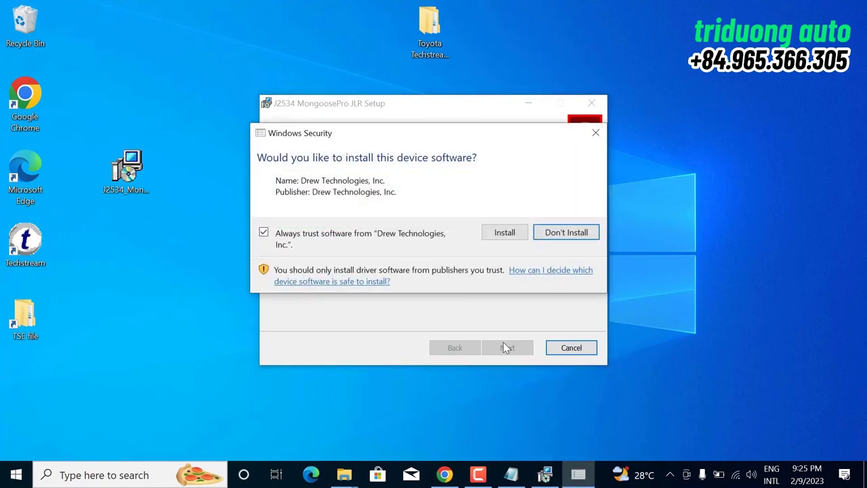
pyautogui.click(504, 232)
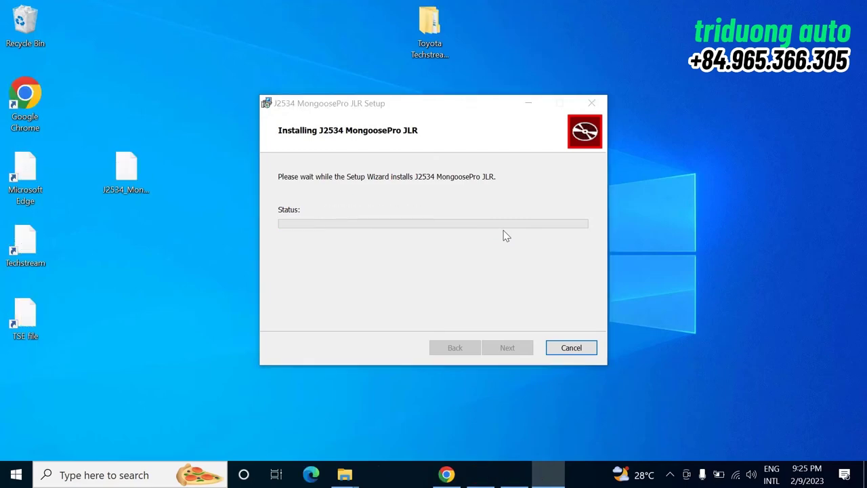
pyautogui.click(436, 274)
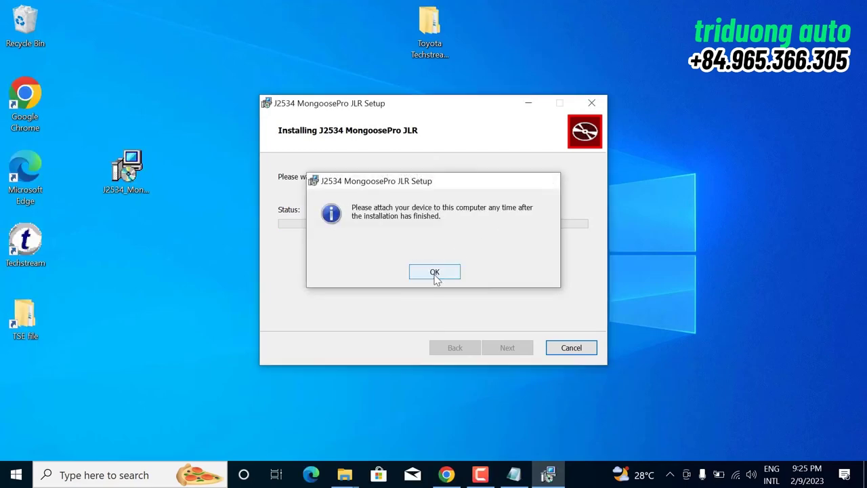
pyautogui.click(503, 349)
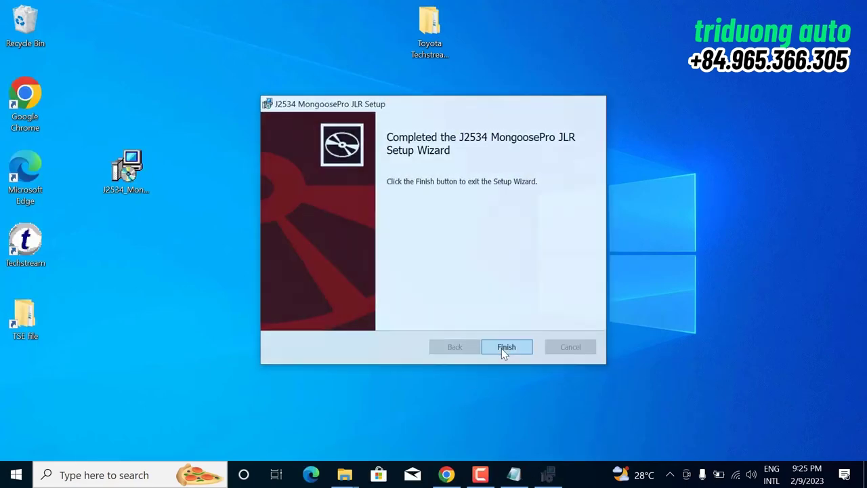
pyautogui.click(102, 475)
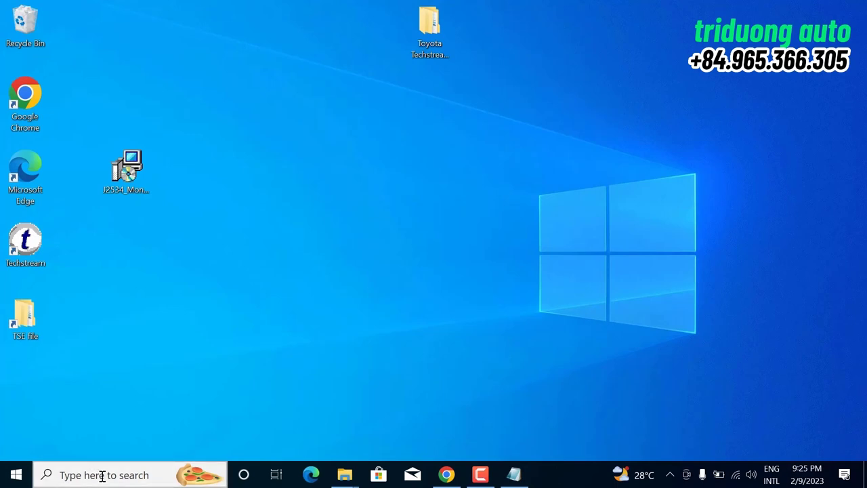
pyautogui.write('device')
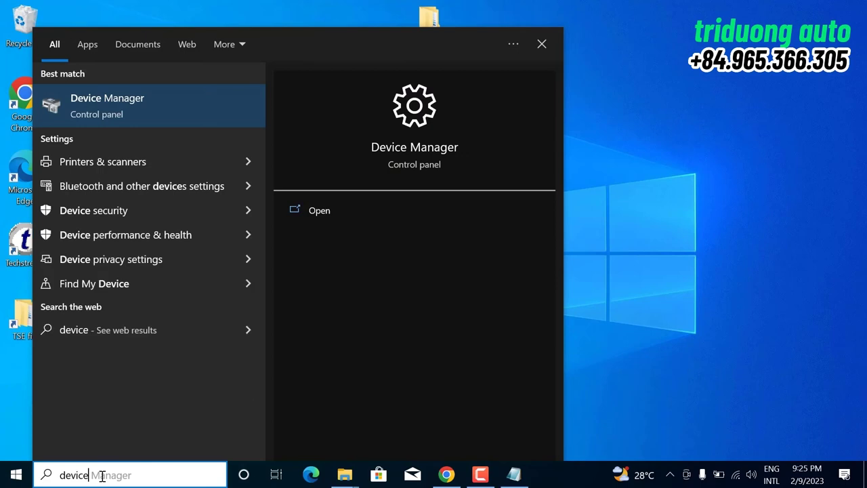
pyautogui.click(135, 111)
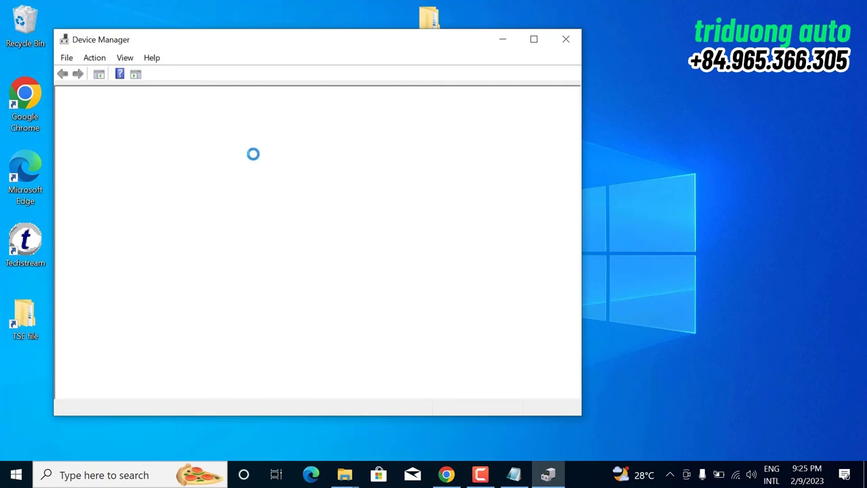
pyautogui.scroll(-1, 378, 249)
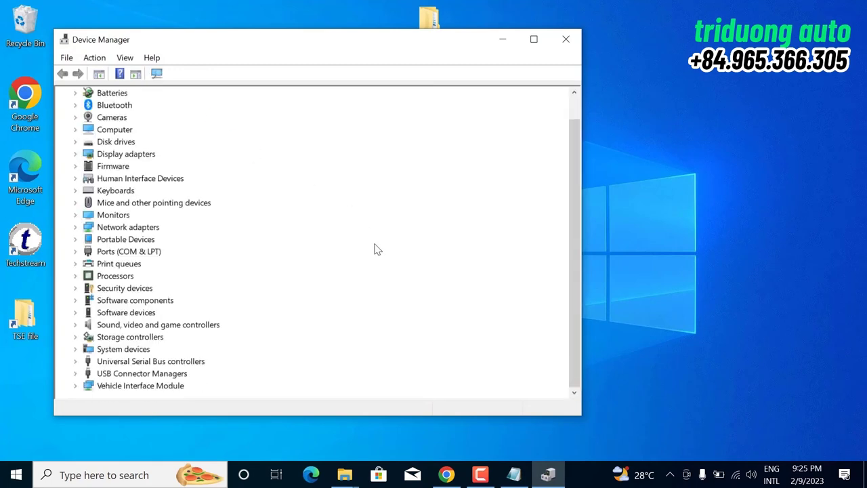
pyautogui.click(75, 389)
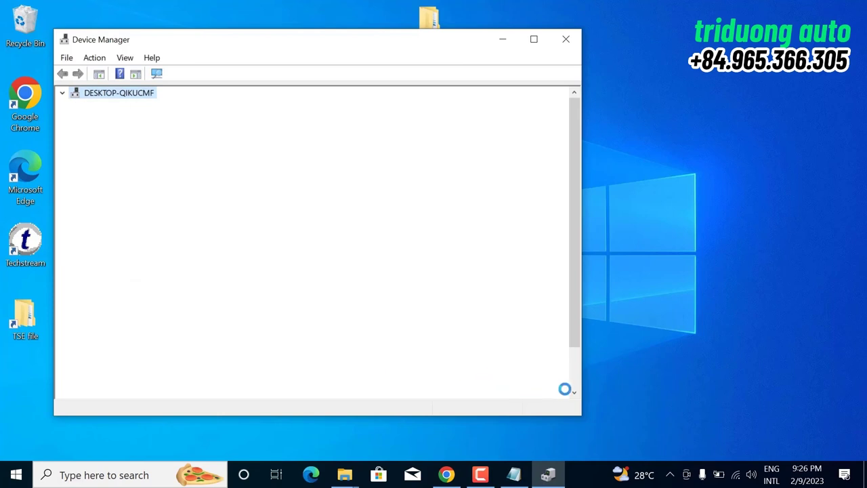
pyautogui.scroll(-2, 574, 394)
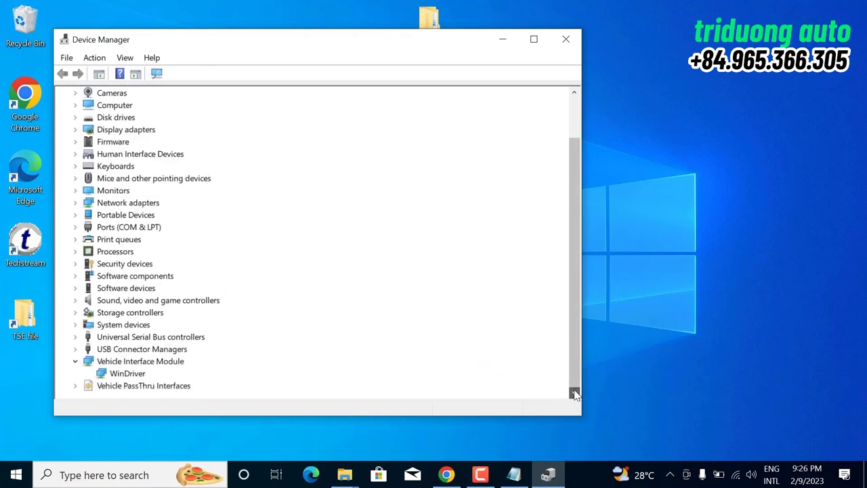
pyautogui.doubleClick(154, 385)
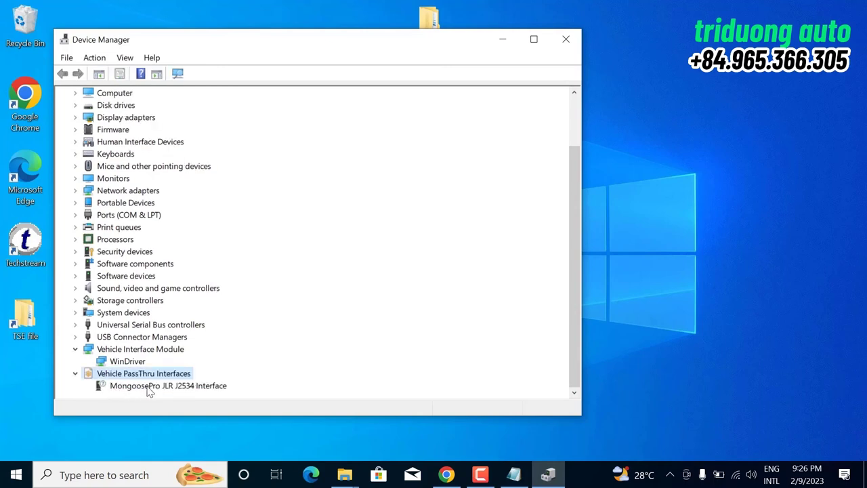
pyautogui.click(149, 386)
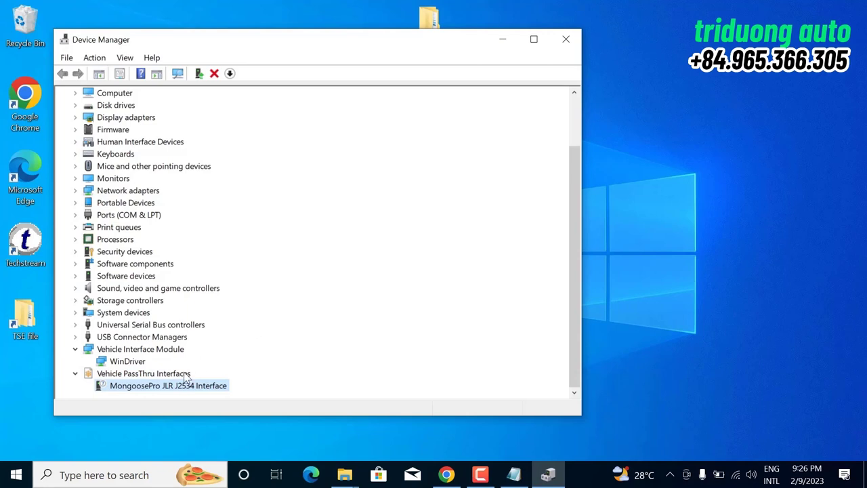
pyautogui.click(568, 41)
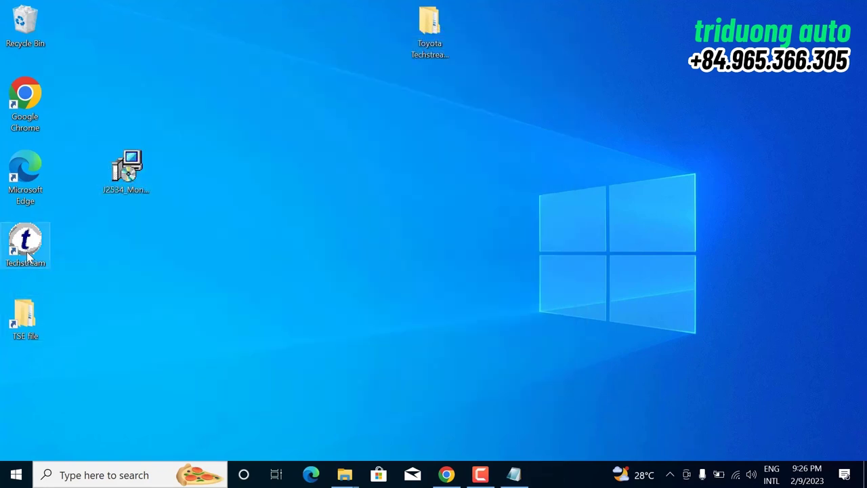
# Launch Techstream 18.00.008 from its desktop icon
pyautogui.doubleClick(30, 240)
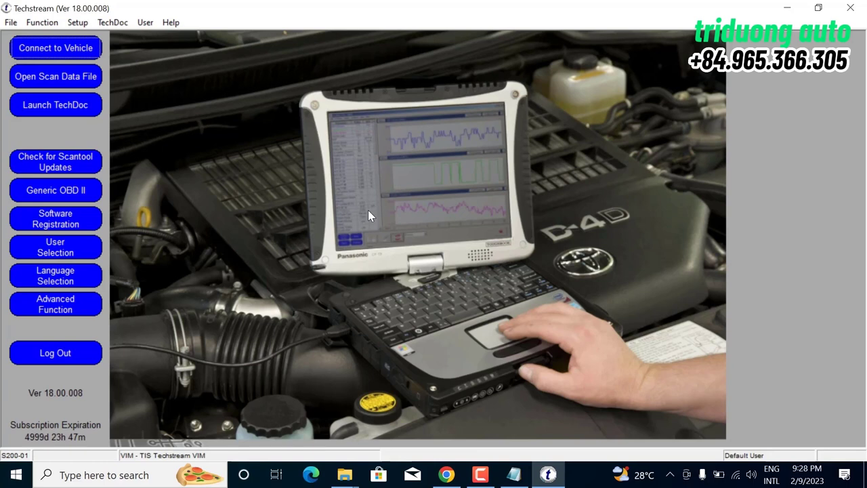
# In Setup > VIM Select, choose MongoosePro JLR (Drew Technologies Inc.) as the interface and confirm
pyautogui.click(77, 23)
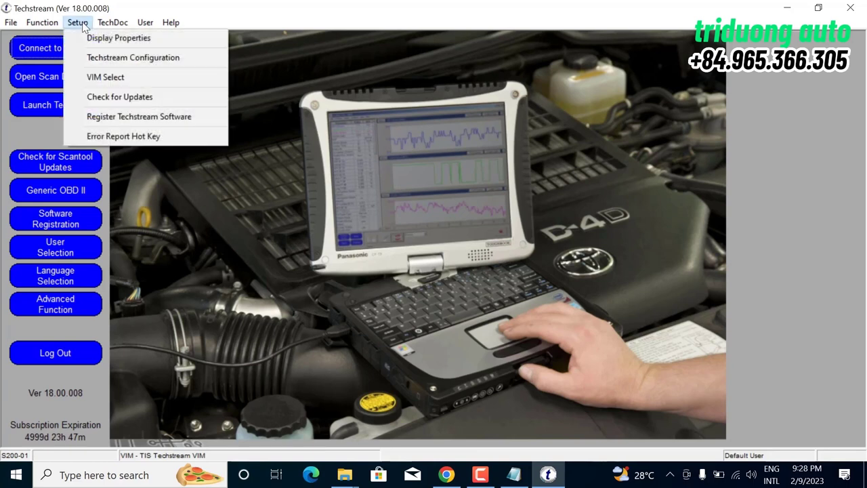
pyautogui.click(126, 77)
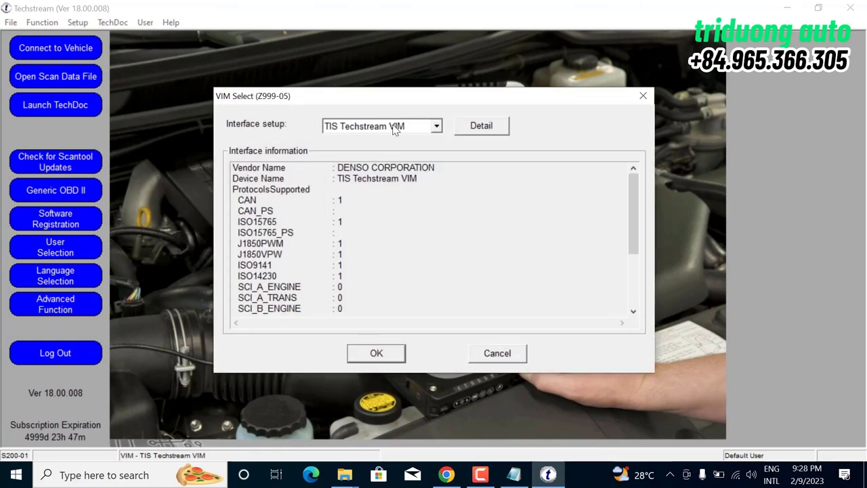
pyautogui.click(437, 128)
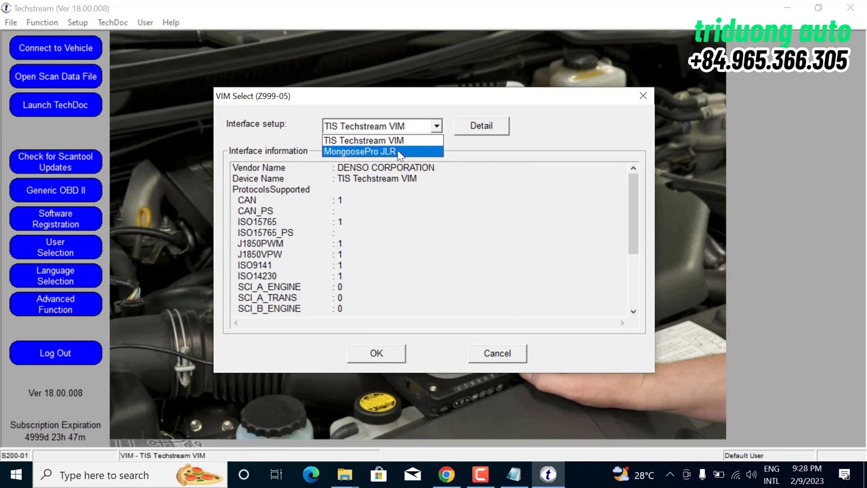
pyautogui.click(383, 353)
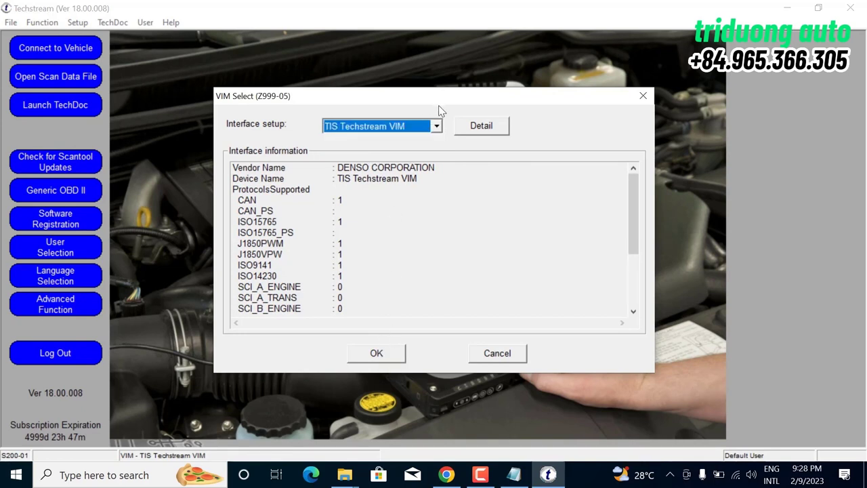
pyautogui.click(437, 126)
pyautogui.click(389, 152)
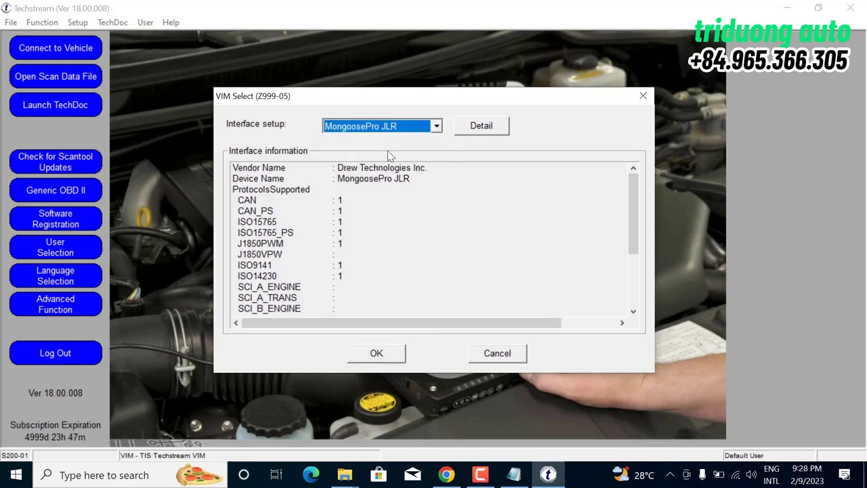
pyautogui.click(396, 353)
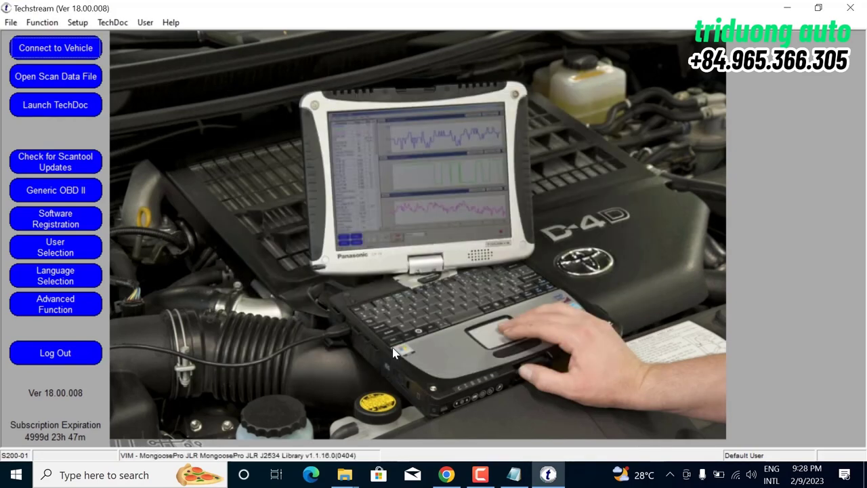